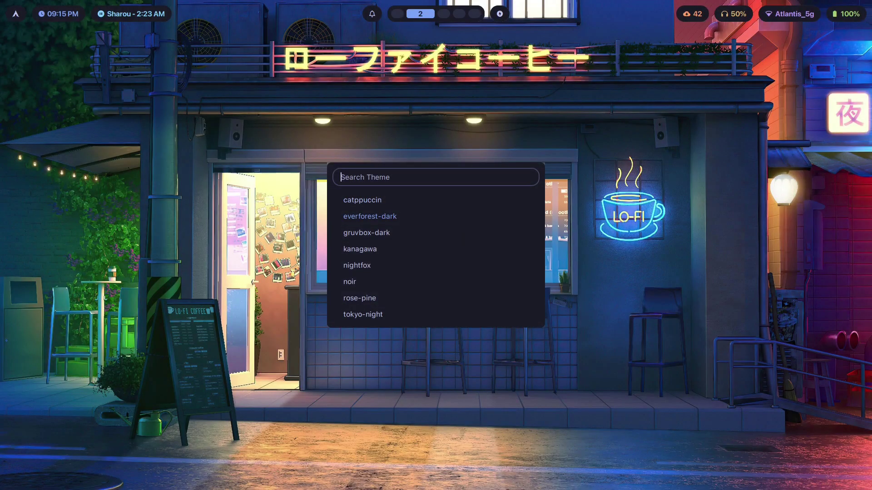
Try out the everforest-dark and nightfox desktop themes from the theme selector.
key(Return)
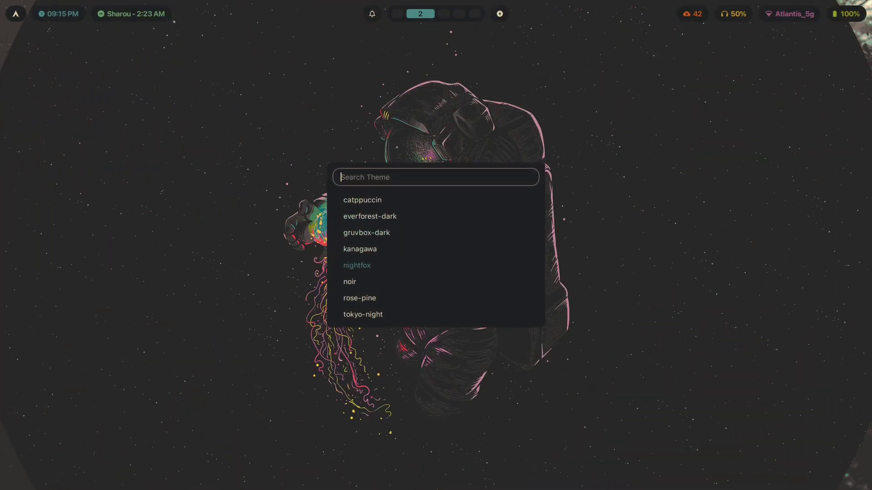
key(Return)
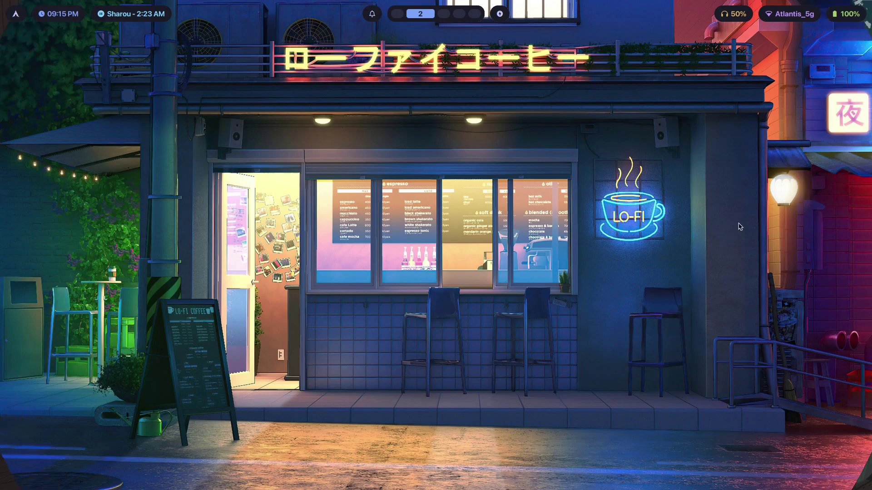
Switch to the browser on workspace 1 and examine the GTK3/4 Themes section of the author's pling.com page.
key(super+1)
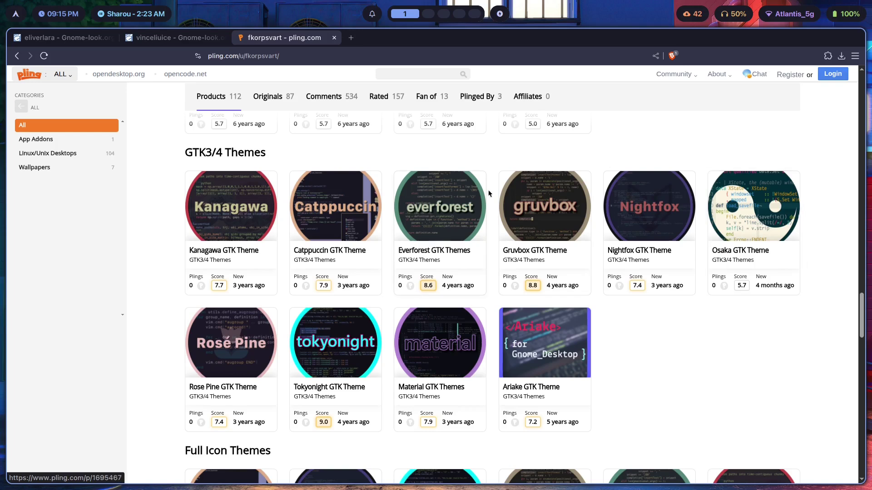
drag(276, 158, 185, 153)
click(200, 156)
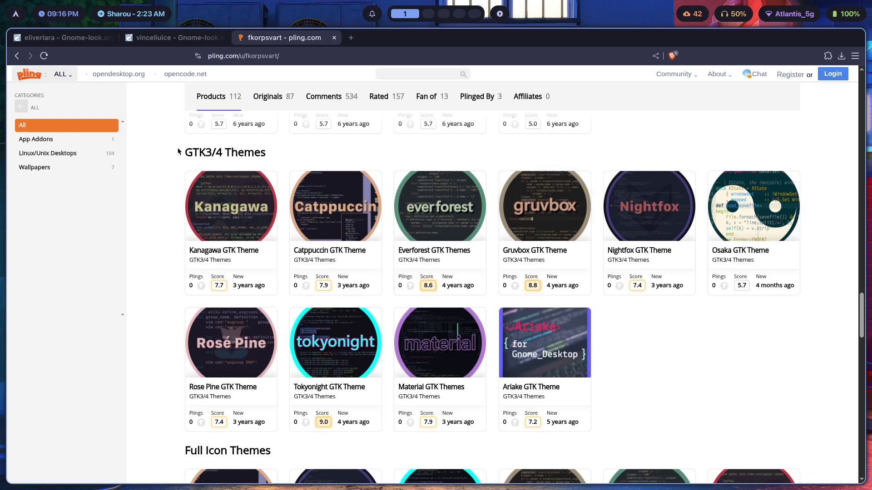
drag(183, 153, 256, 153)
click(255, 153)
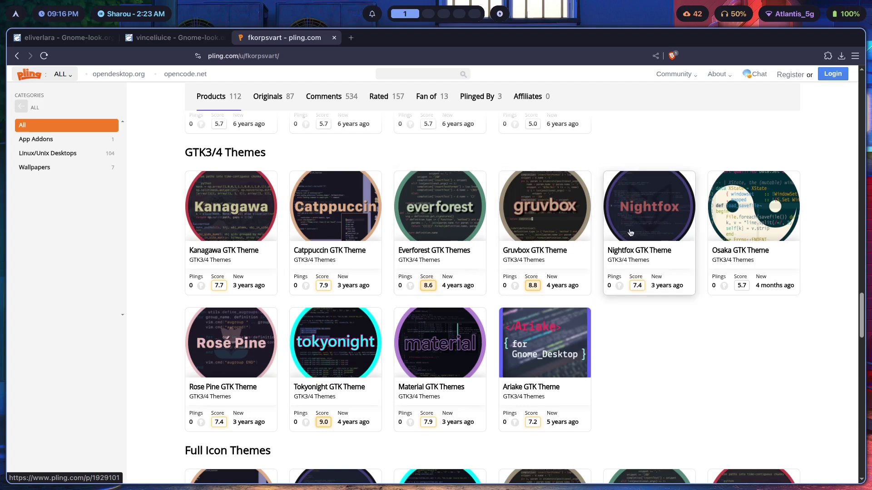
Bring up the theme selector over the browser, look through the listed themes, and dismiss it without choosing one.
key(super+t)
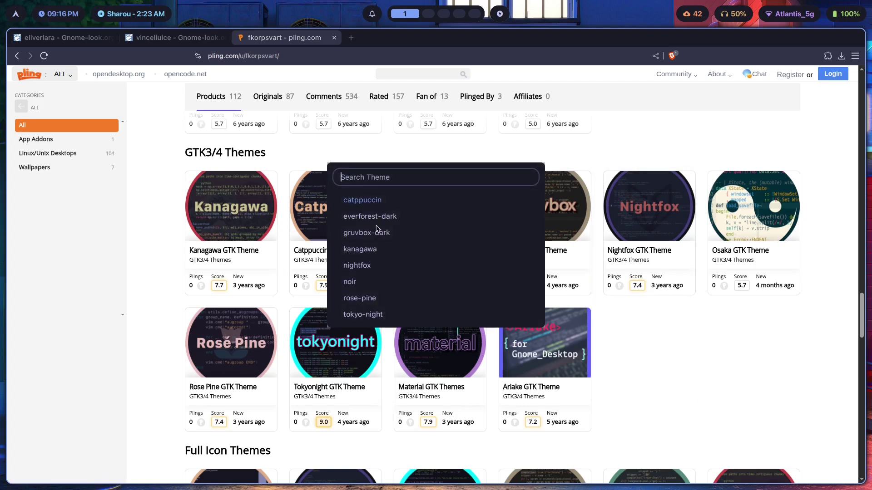
key(Escape)
key(super+t)
key(Down)
key(Down)
key(Down)
key(Down)
key(Down)
key(Down)
key(Up)
key(Up)
key(Up)
key(Escape)
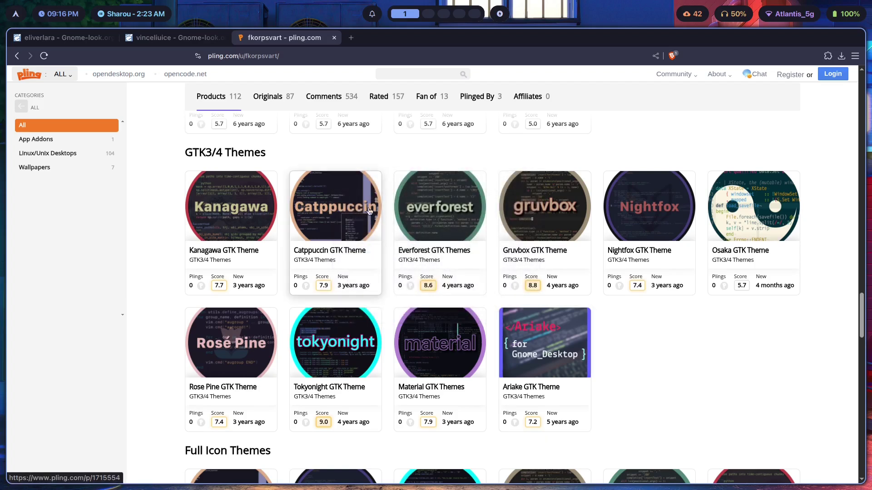
Apply the everforest-dark theme and show the desktop on workspace 2.
key(super+t)
key(Down)
key(Return)
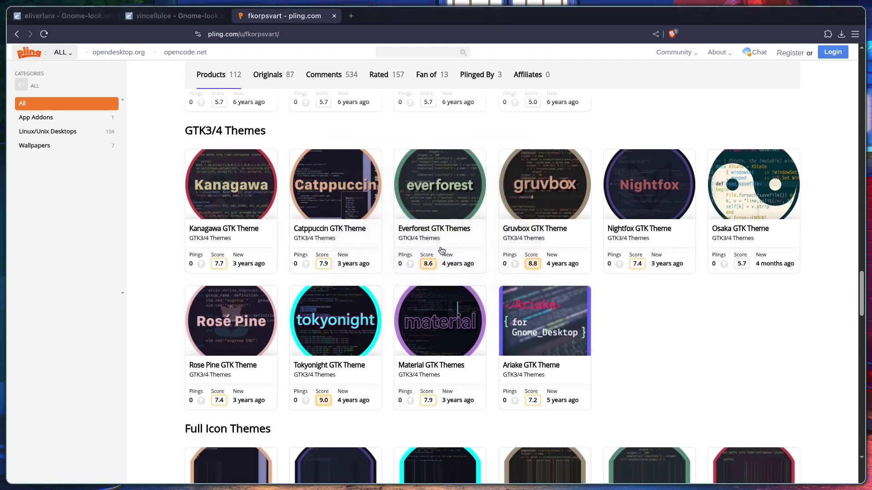
key(super+2)
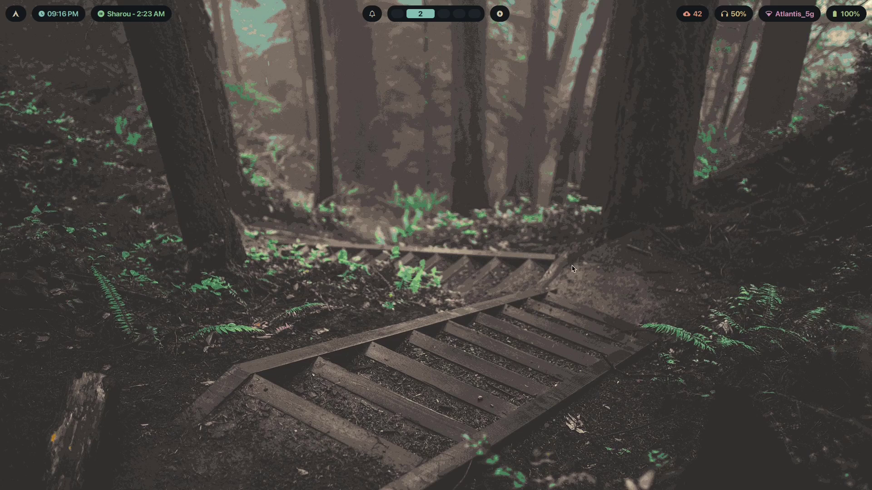
Apply the tokyo-night theme from the theme selector and return to the browser on workspace 1.
key(super+t)
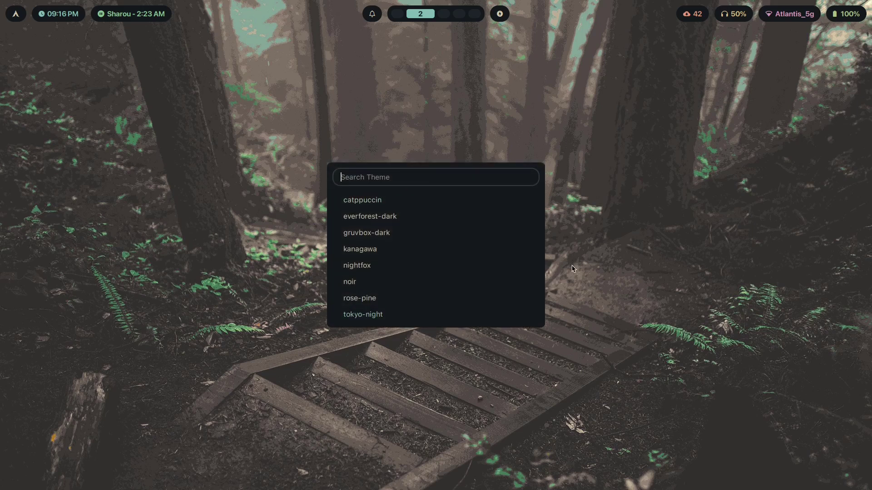
key(Return)
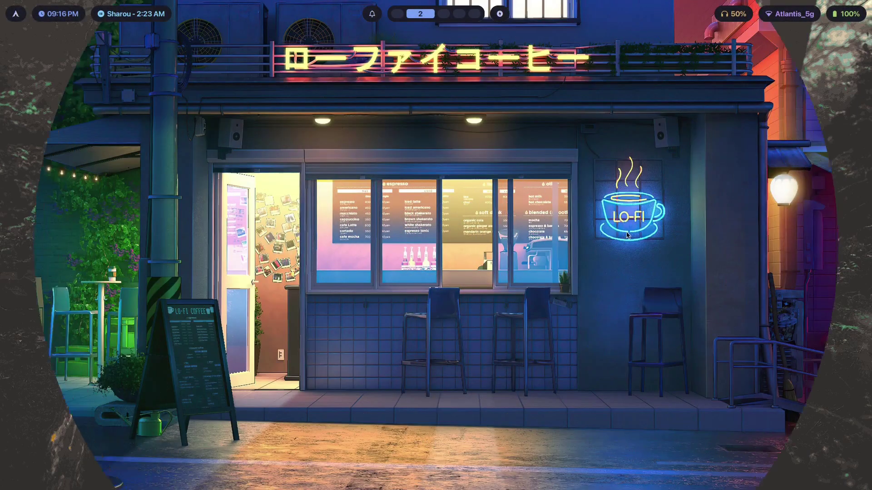
key(super+1)
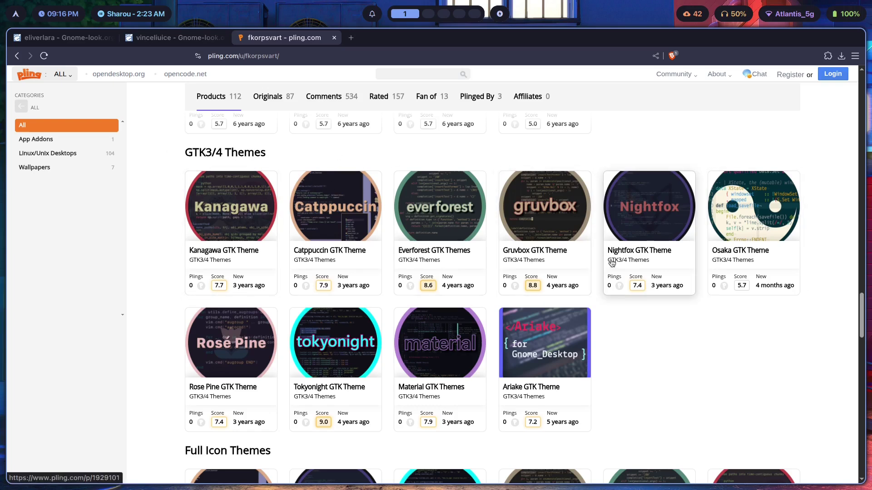
key(super+t)
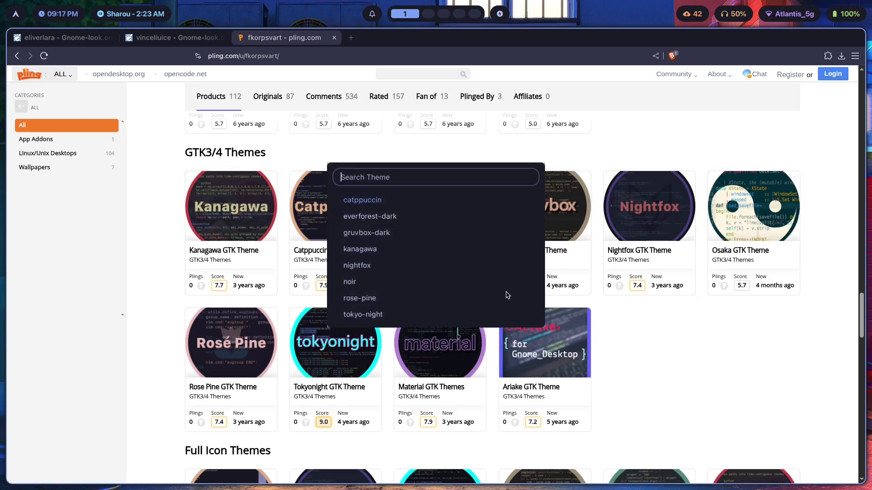
key(Escape)
View the Rose Pine GTK Theme page with its enlarged preview image, and go back to the author's product listing.
click(237, 357)
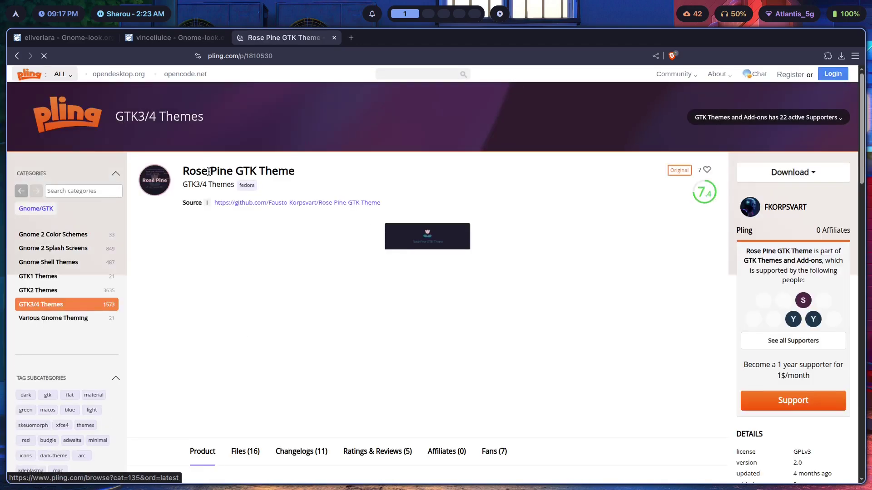
click(381, 236)
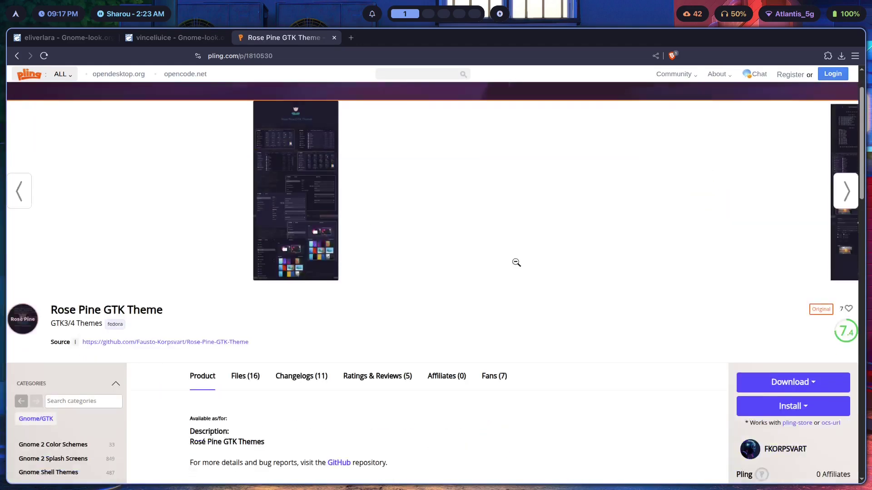
scroll(387, 284, down, 5)
scroll(387, 284, down, 3)
scroll(359, 288, up, 10)
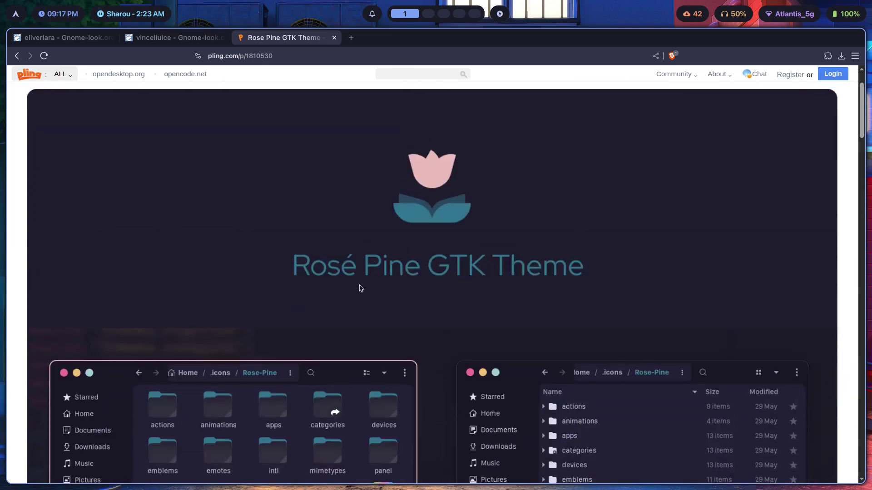
click(358, 288)
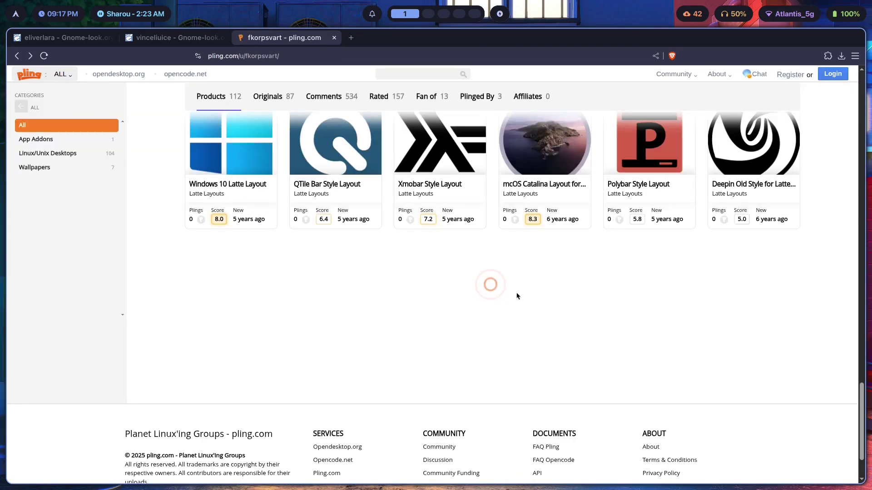
Open the theme author's GitHub profile in a new browser tab.
scroll(590, 286, up, 3)
scroll(590, 286, down, 5)
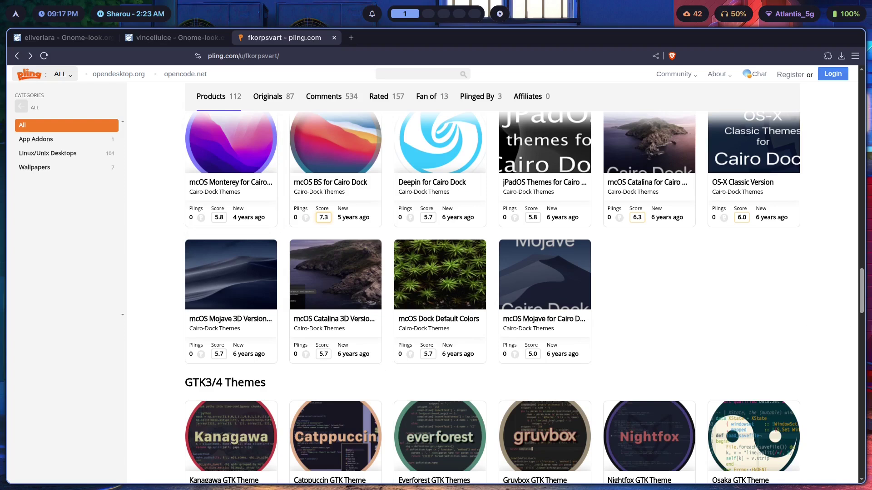
scroll(852, 177, down, 10)
drag(853, 177, 853, 72)
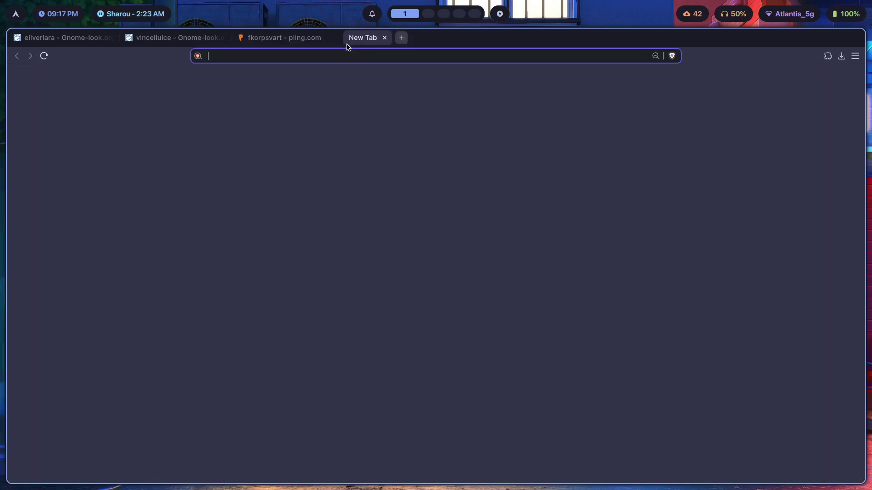
click(351, 37)
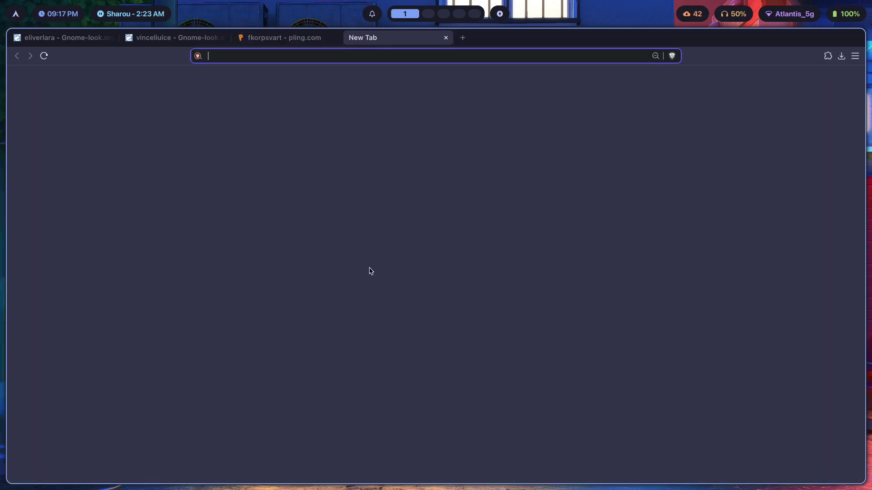
text(github.com/fausto-korpsvart)
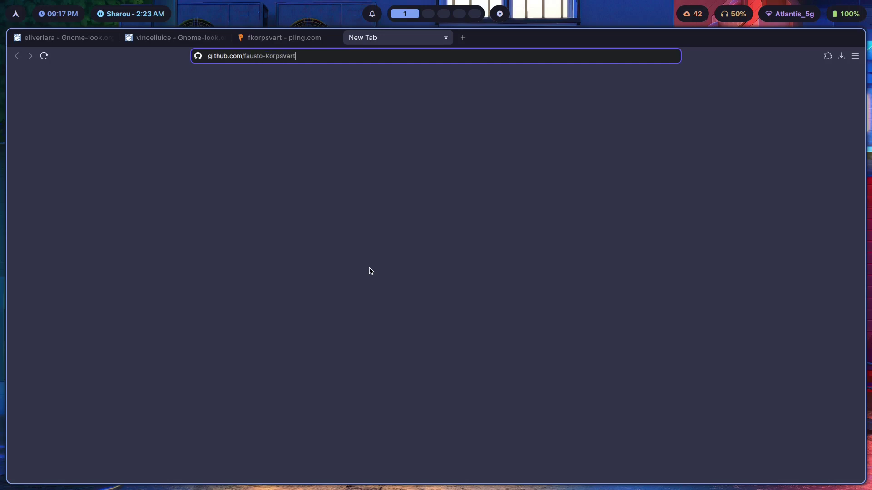
key(Return)
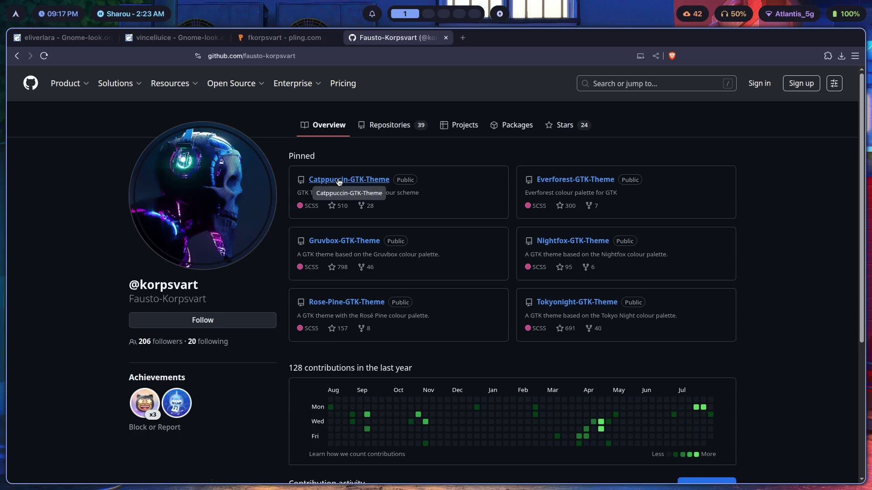
Return to the author's pling.com page and look through the product categories down to GTK3/4 Themes.
click(284, 37)
scroll(403, 282, down, 15)
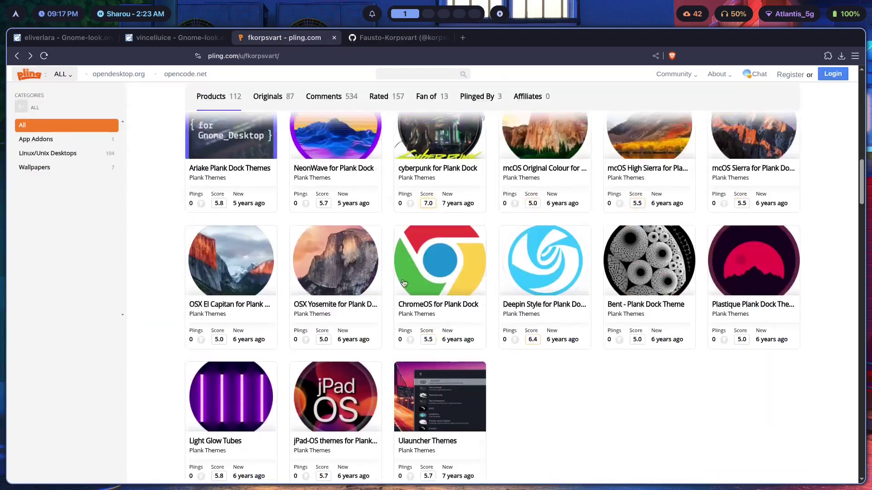
scroll(454, 309, up, 8)
scroll(475, 307, down, 10)
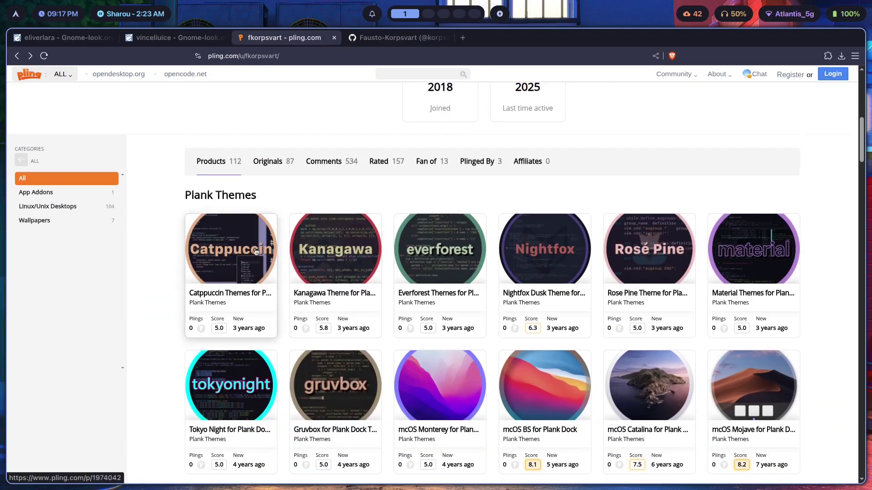
scroll(264, 237, up, 4)
scroll(264, 237, up, 4)
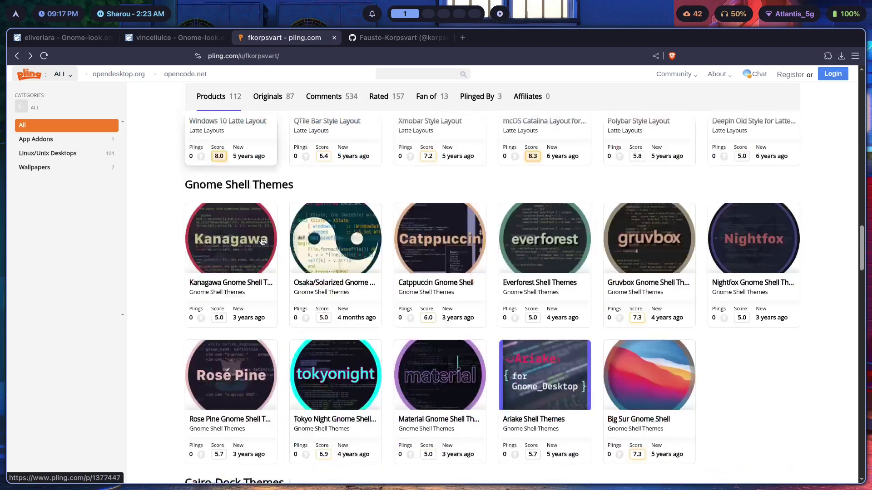
scroll(454, 273, down, 20)
scroll(720, 285, up, 8)
scroll(720, 285, down, 3)
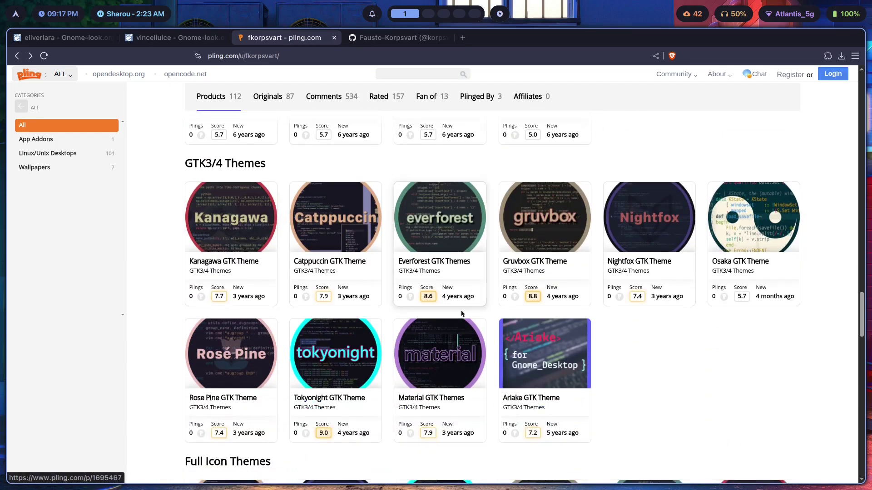
Compare the pling.com theme list with the author's GitHub profile, and open the pinned Catppuccin-GTK-Theme repository.
click(399, 38)
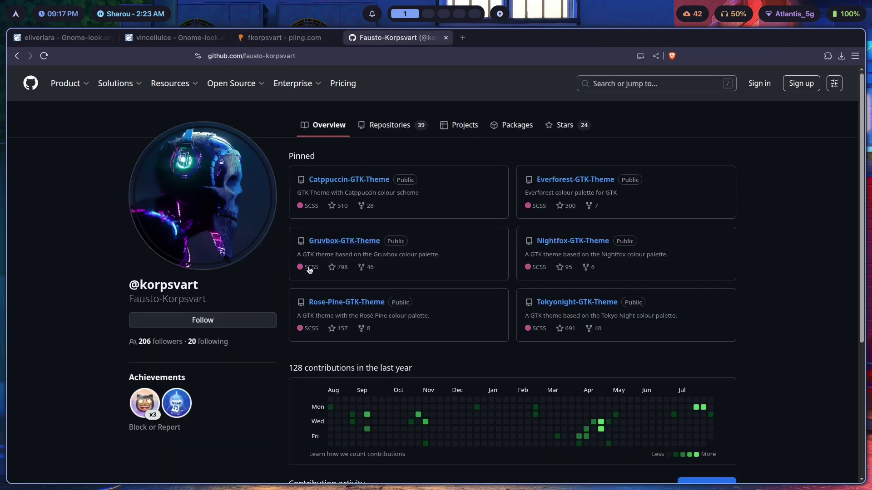
click(296, 38)
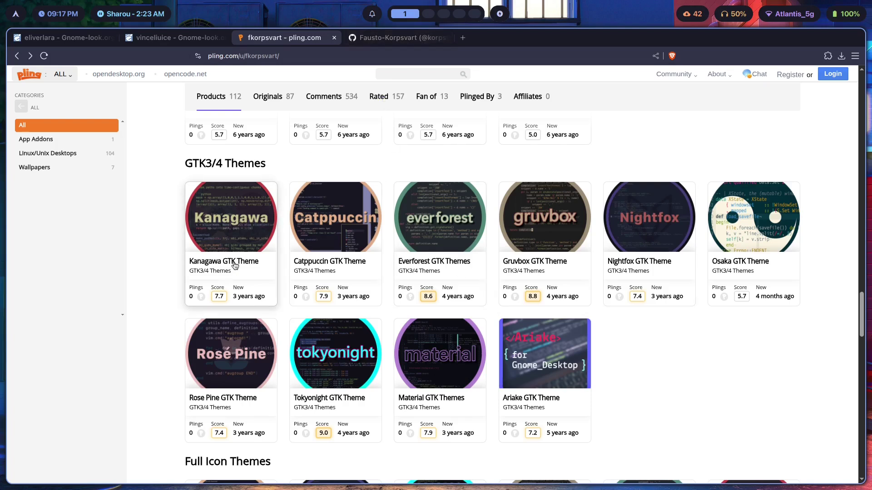
click(394, 38)
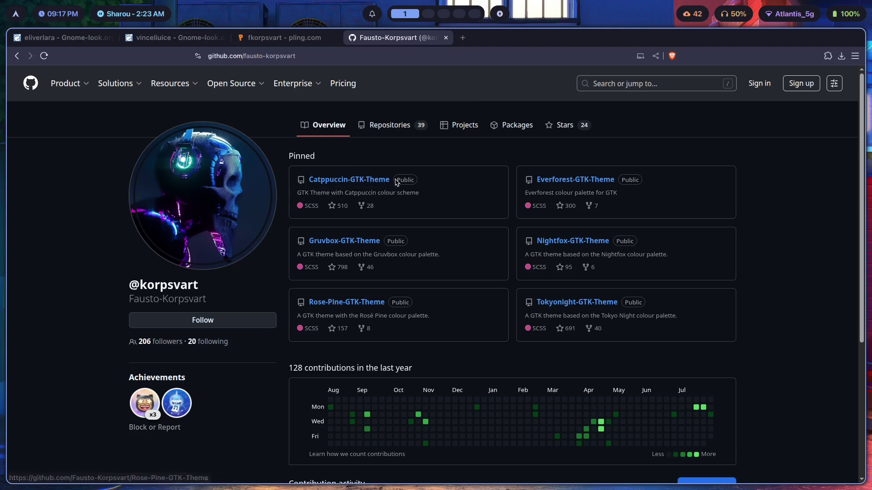
click(347, 180)
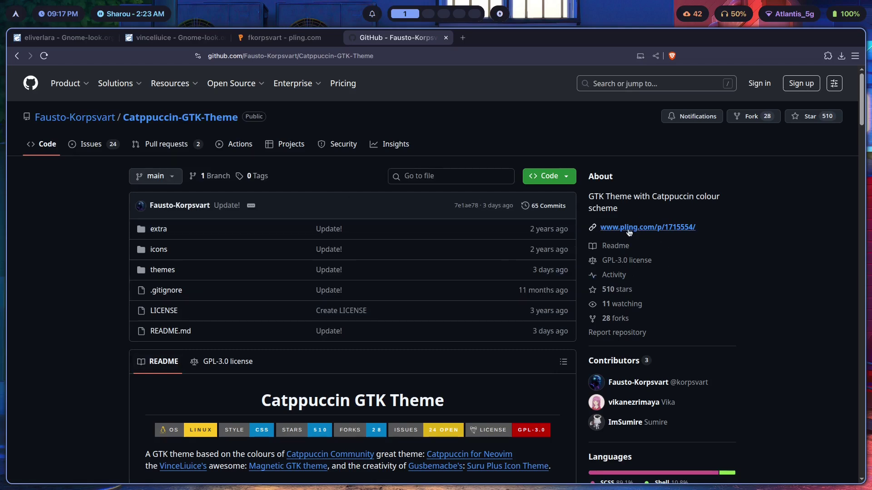
Open the repository's linked pling.com page in a separate tab, examine its downloadable theme files, and close the tab.
middle_click(653, 234)
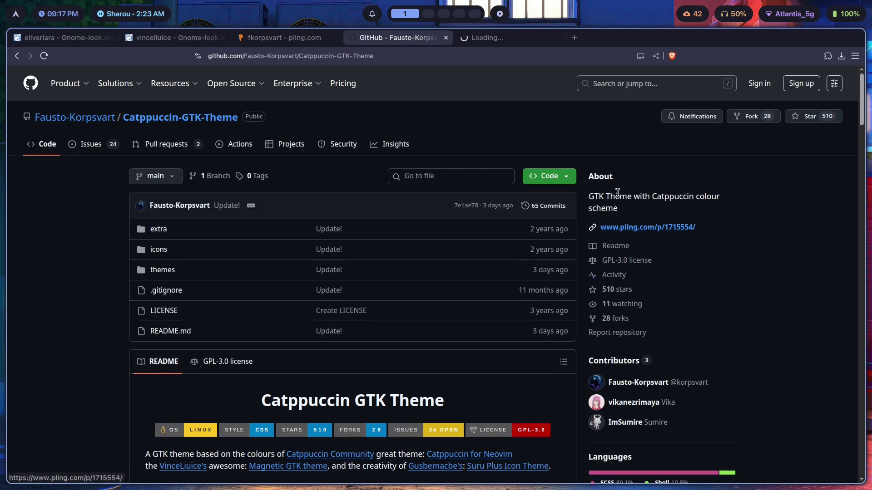
click(503, 38)
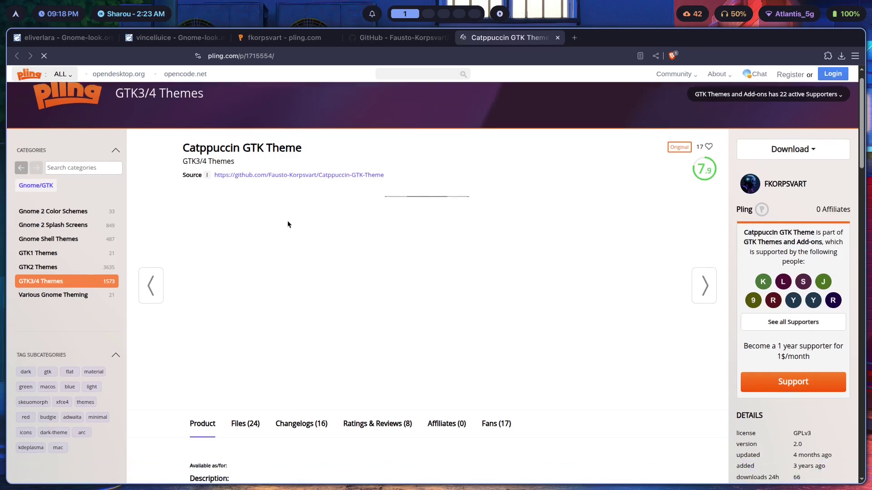
scroll(255, 289, down, 3)
click(254, 286)
scroll(278, 229, down, 9)
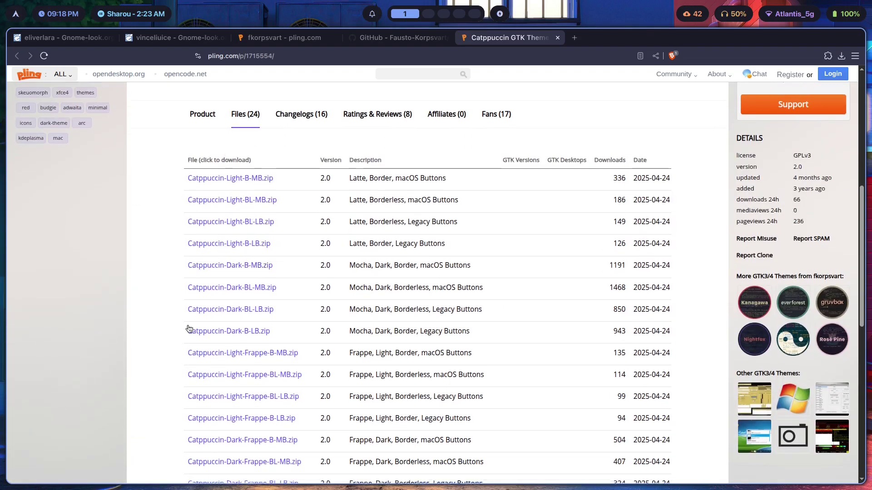
scroll(216, 399, up, 7)
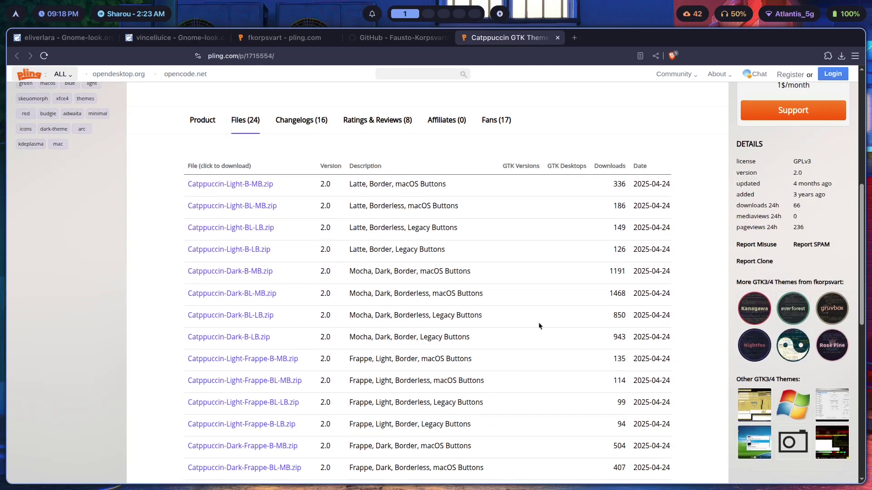
click(558, 38)
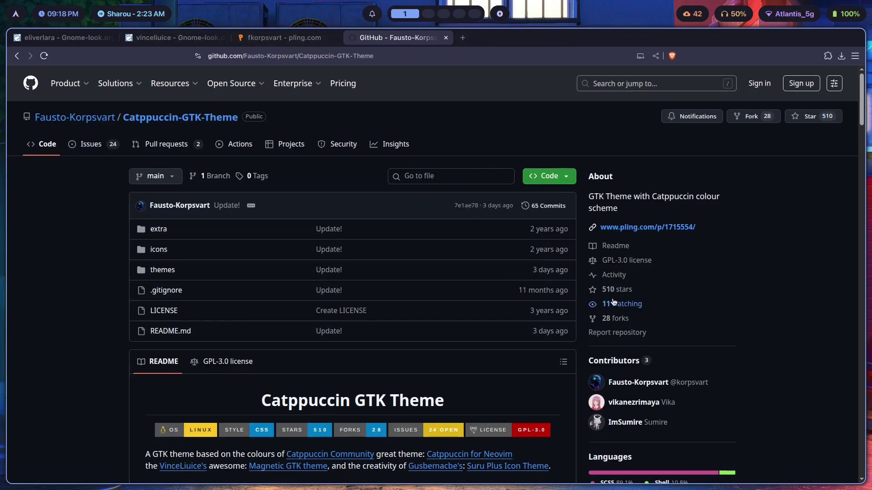
Switch to the terminal and examine the installed GTK themes in the .themes folder listing.
key(super+2)
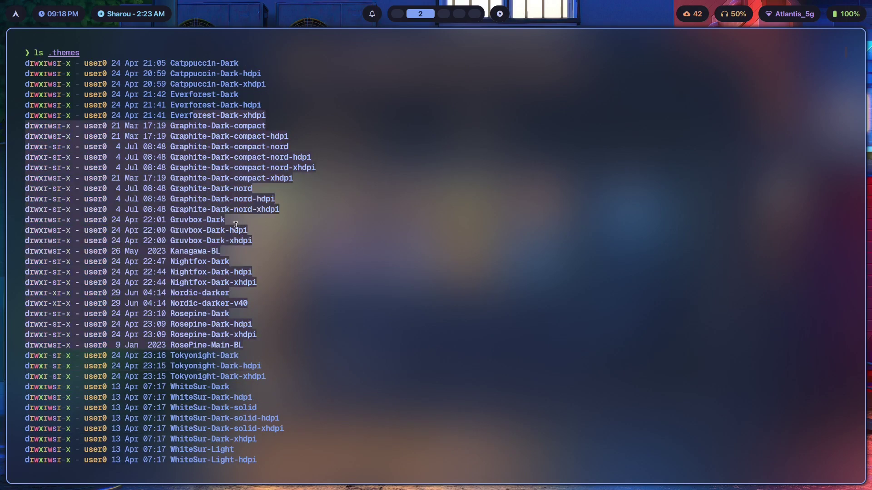
scroll(363, 229, down, 3)
drag(356, 453, 240, 220)
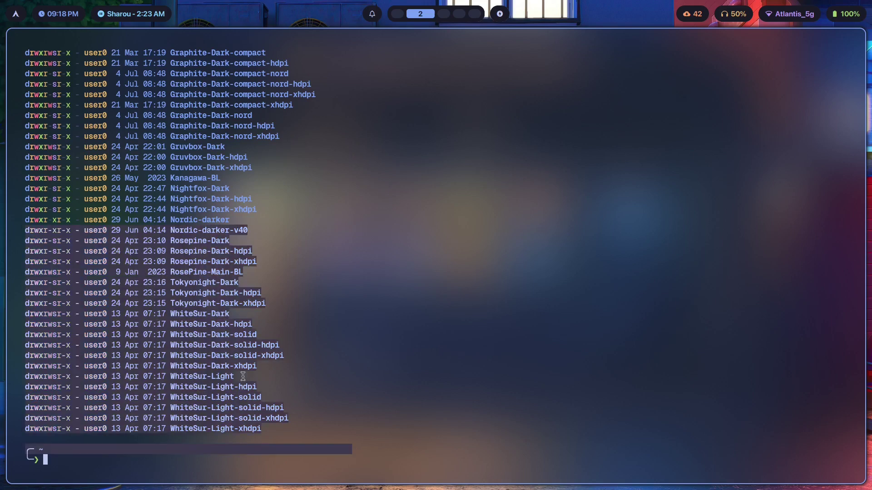
click(221, 369)
drag(276, 428, 257, 200)
click(234, 319)
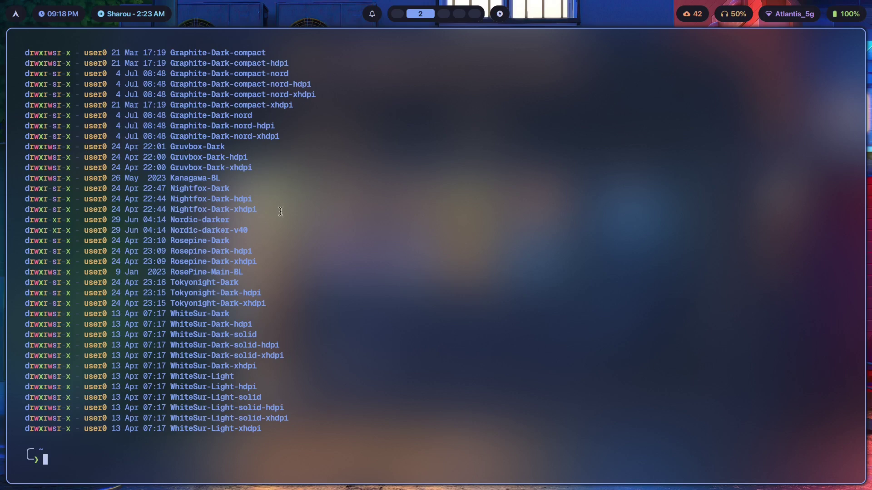
Glance back at the browser, write the example command unzip zip-name at the terminal prompt, and erase it.
key(super+1)
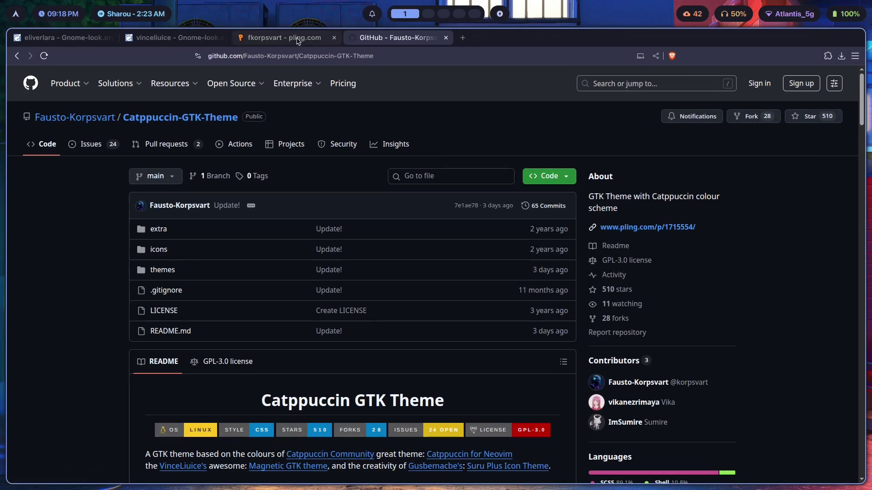
key(super+2)
key(super+1)
key(super+2)
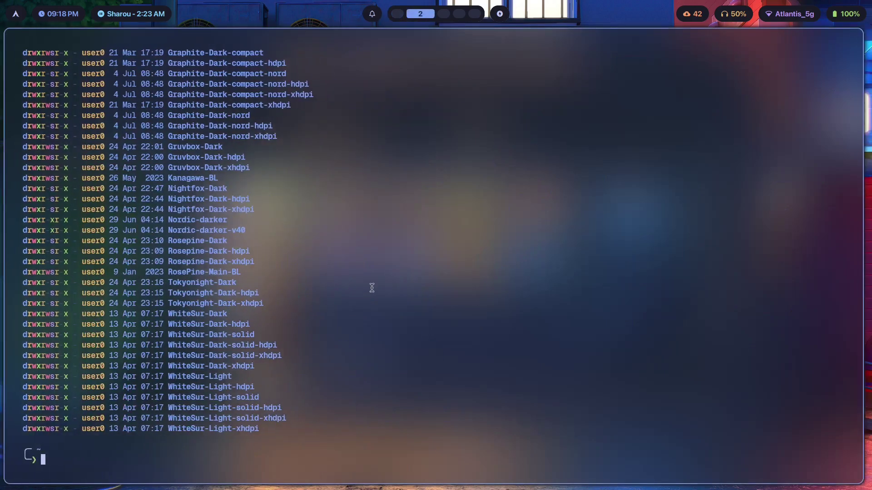
text(unzi)
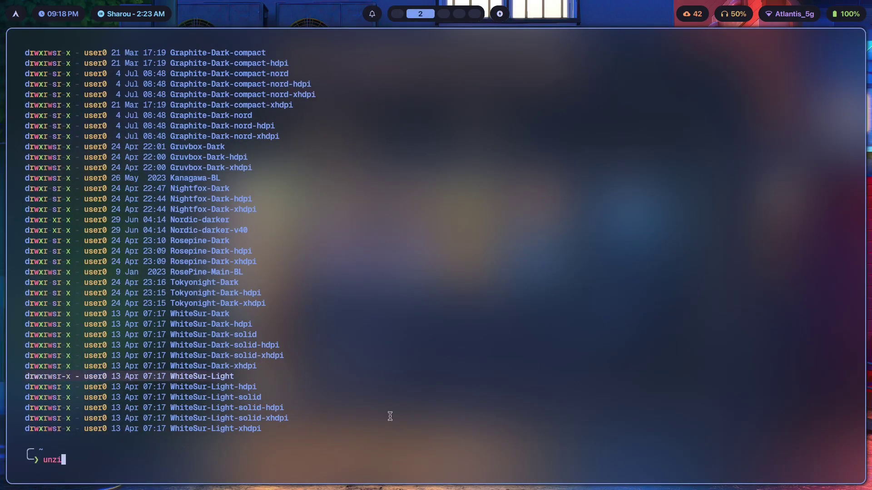
text(p zip-name.)
key(BackSpace)
key(BackSpace)
key(BackSpace)
key(BackSpace)
key(BackSpace)
key(BackSpace)
key(BackSpace)
key(BackSpace)
key(BackSpace)
key(BackSpace)
key(BackSpace)
key(BackSpace)
key(BackSpace)
key(BackSpace)
key(BackSpace)
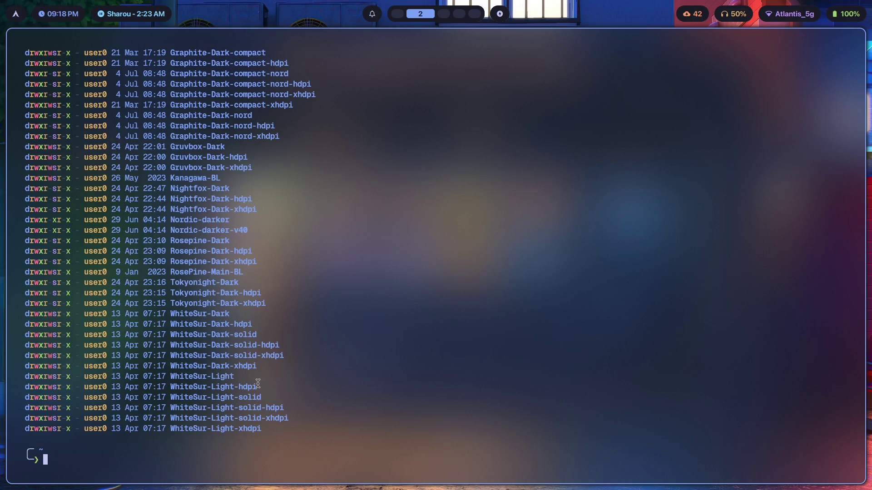
Write the example command sudo mv theme-name /usr/share/themes at the prompt without running it.
text(sudo mv theme-name )
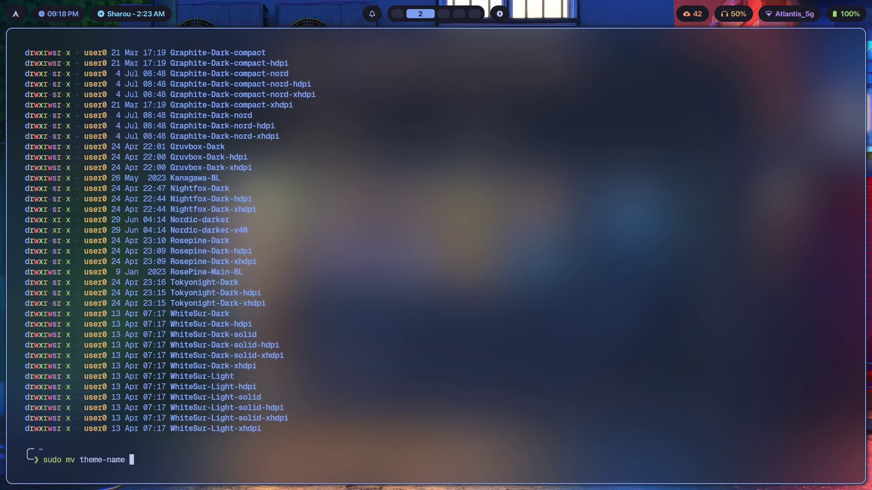
text(/usr/share/themes)
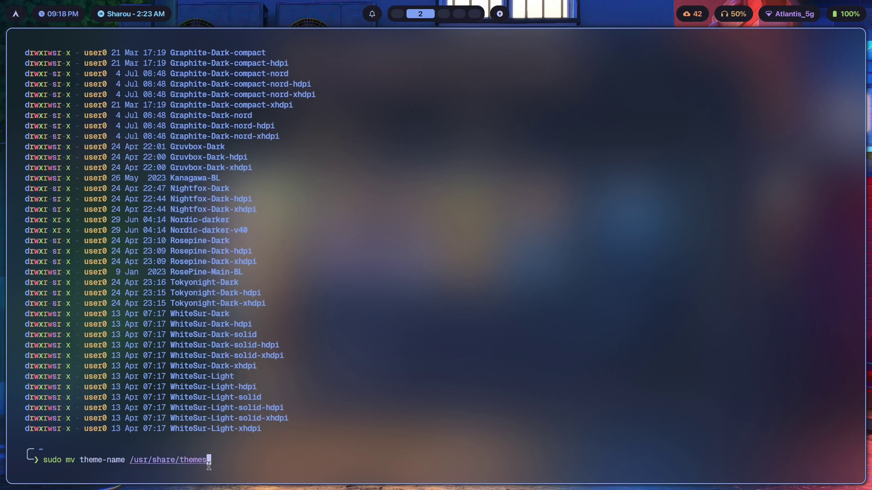
Review the theme name and the destination path in the move command, and clear the command line.
key(Home)
key(End)
drag(126, 460, 79, 460)
click(191, 460)
key(Home)
key(BackSpace)
key(BackSpace)
key(BackSpace)
key(BackSpace)
key(BackSpace)
key(BackSpace)
key(BackSpace)
key(BackSpace)
key(BackSpace)
key(BackSpace)
key(BackSpace)
key(BackSpace)
key(BackSpace)
key(BackSpace)
key(BackSpace)
key(BackSpace)
key(BackSpace)
key(BackSpace)
key(BackSpace)
key(BackSpace)
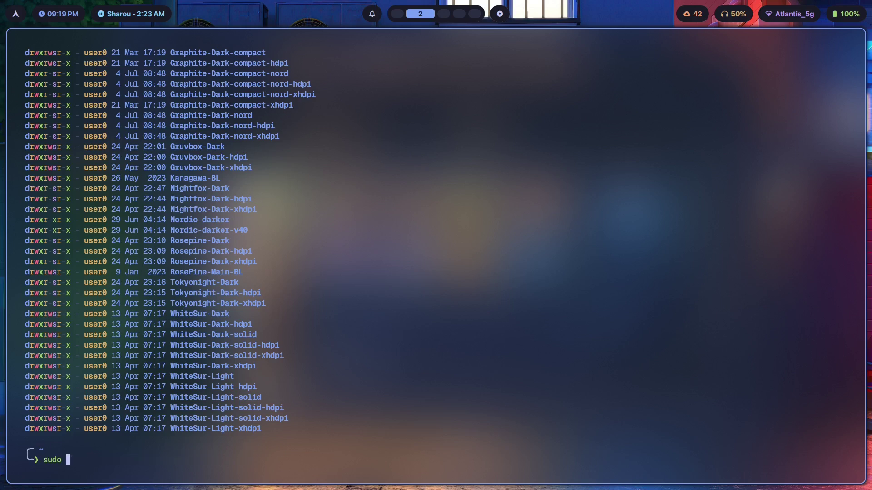
Write the example install command yay -S materia-gtk-theme at the prompt, and erase it without running it.
text(yay -S materia-gtk-theme)
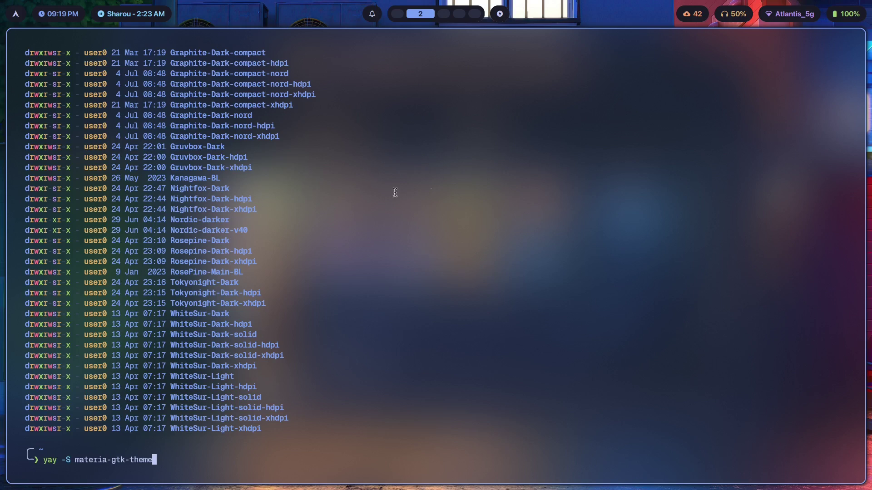
scroll(186, 271, up, 2)
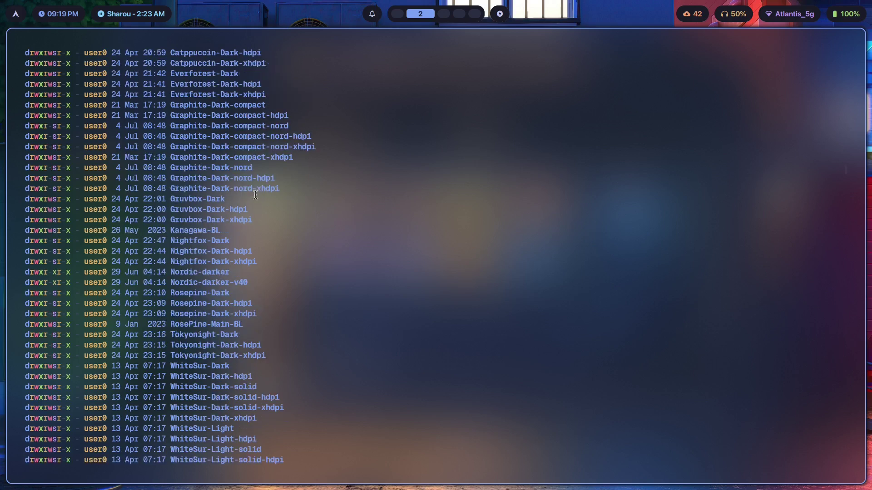
scroll(217, 203, down, 2)
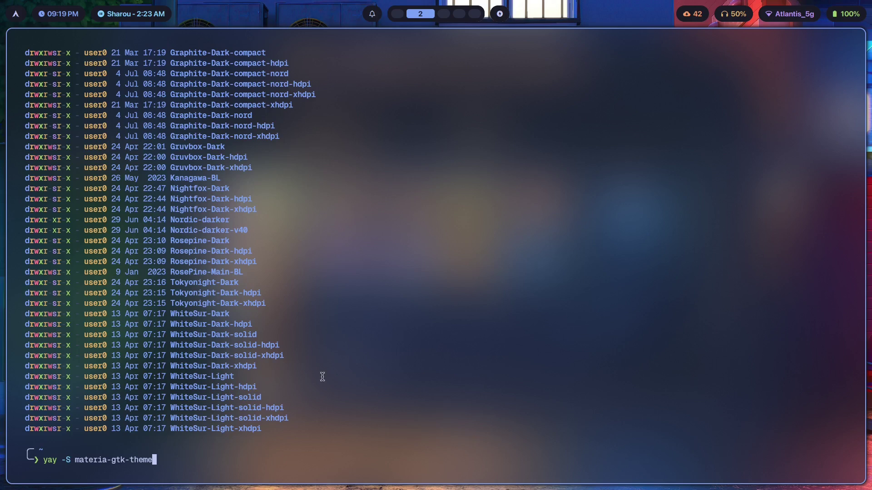
key(BackSpace)
key(BackSpace)
key(BackSpace)
key(BackSpace)
key(BackSpace)
key(BackSpace)
key(BackSpace)
key(BackSpace)
key(BackSpace)
key(BackSpace)
key(BackSpace)
key(BackSpace)
key(BackSpace)
key(BackSpace)
key(BackSpace)
key(BackSpace)
key(BackSpace)
key(BackSpace)
key(BackSpace)
key(BackSpace)
Examine the .themes folder name in the listing command and the theme folders listed beneath it.
scroll(322, 377, up, 3)
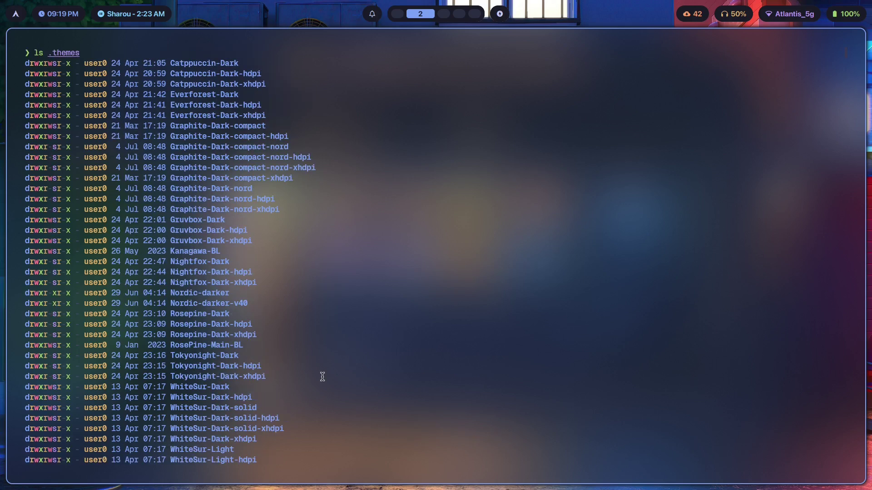
drag(80, 53, 47, 51)
click(114, 73)
scroll(237, 195, down, 2)
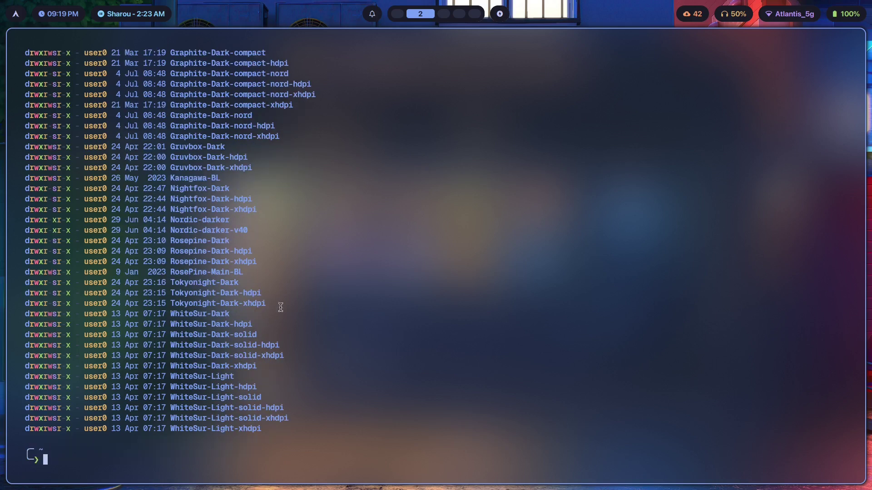
scroll(280, 305, up, 2)
Go to empty workspace 3 and apply the noir desktop theme from the theme selector.
key(super+3)
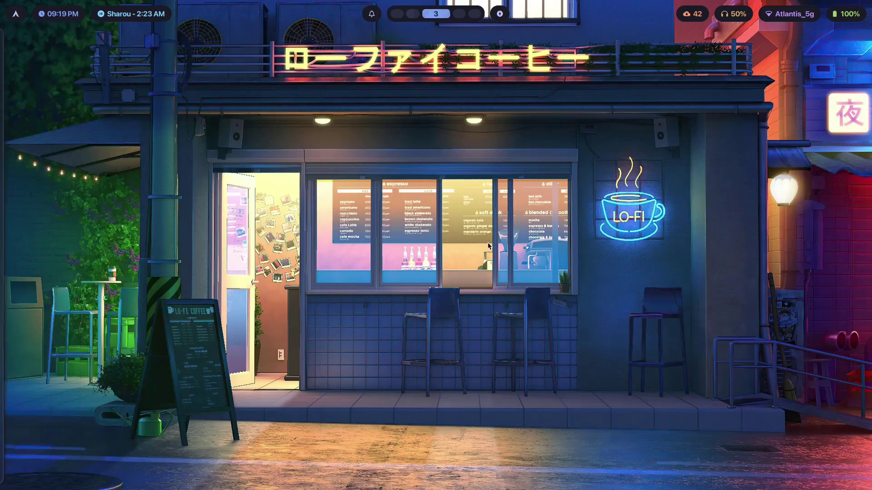
key(super+shift+t)
text(noir)
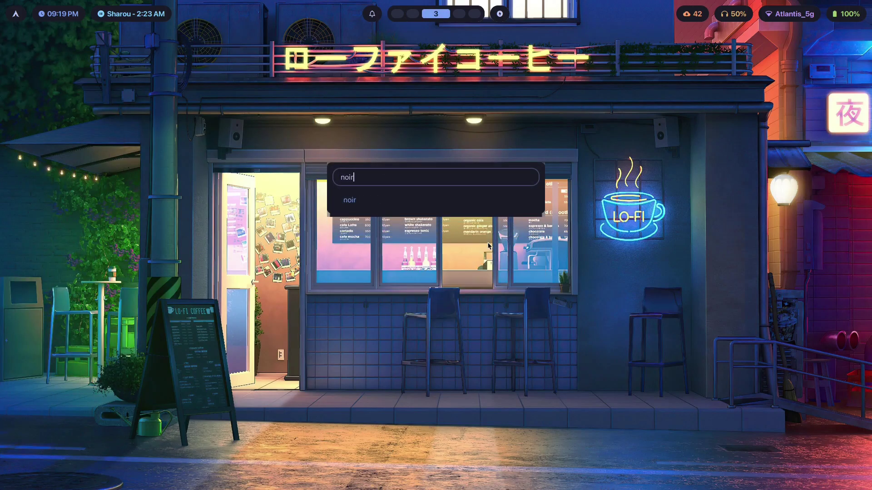
key(Return)
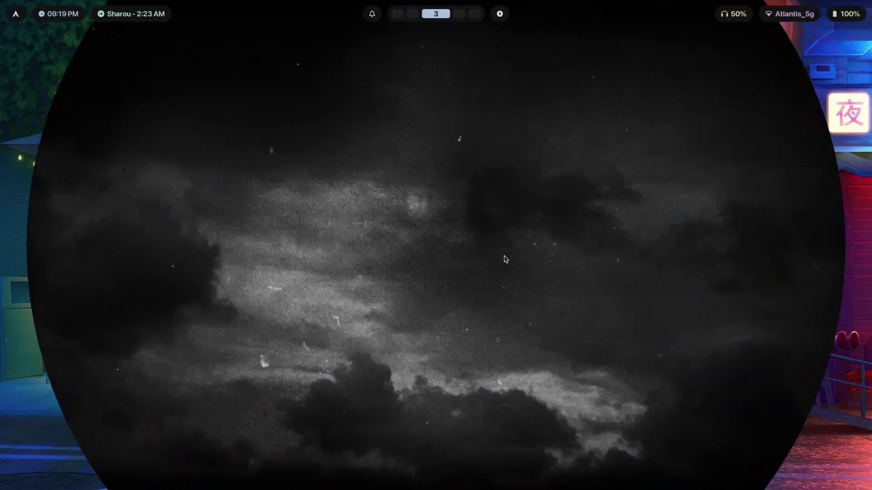
Open a new terminal and run nitch to show the system information in the noir colours.
key(super+Return)
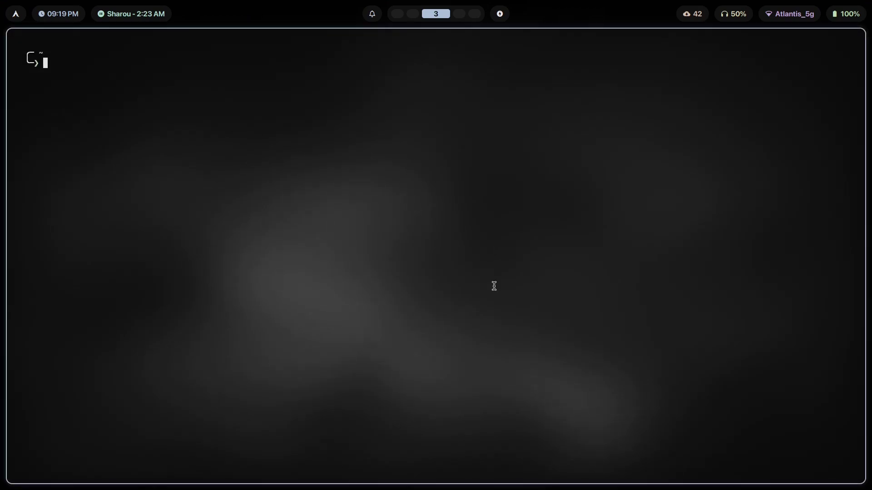
text(nitch)
key(Return)
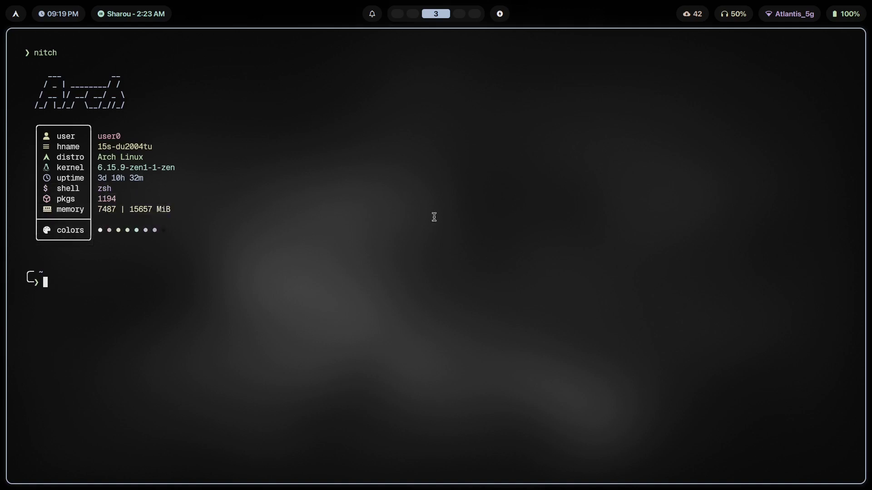
Return to the .themes listing on workspace 2 and launch GTK Settings beside it.
key(super+2)
scroll(279, 264, down, 2)
scroll(241, 313, up, 2)
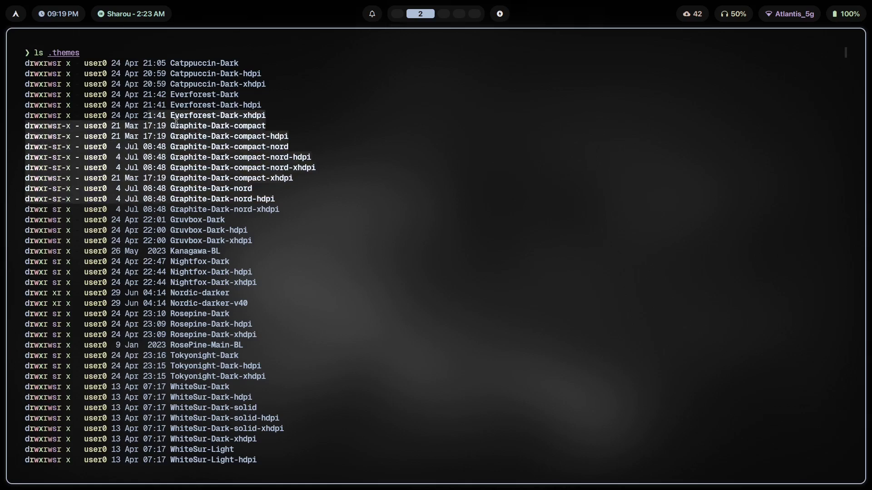
key(super+d)
text(gtk)
key(Return)
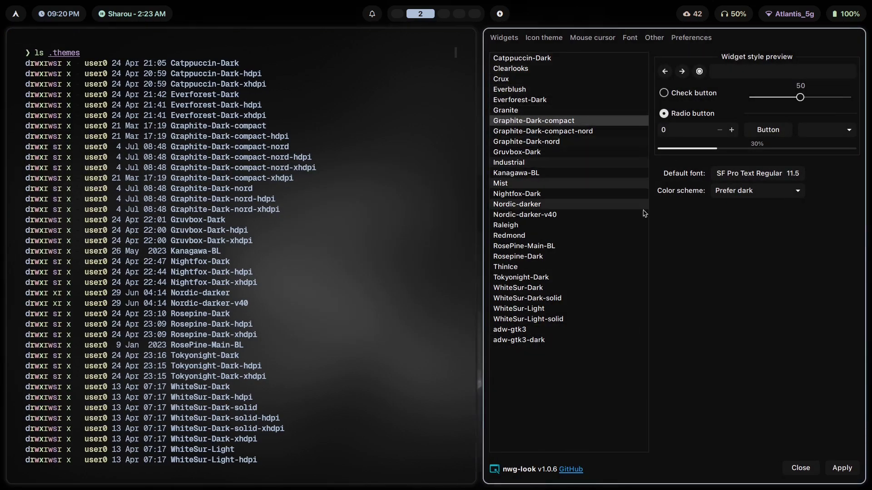
Apply the tokyo-night desktop theme, and close and relaunch GTK Settings to check the selected widget theme.
key(super+t)
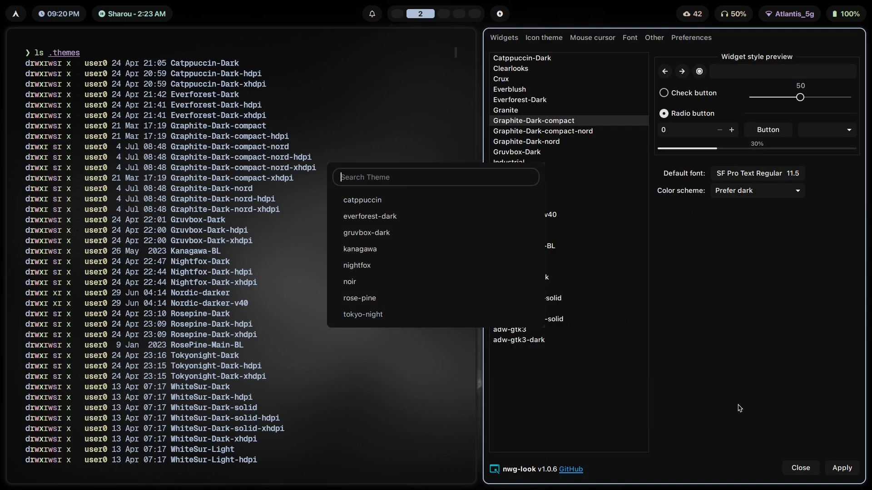
key(Return)
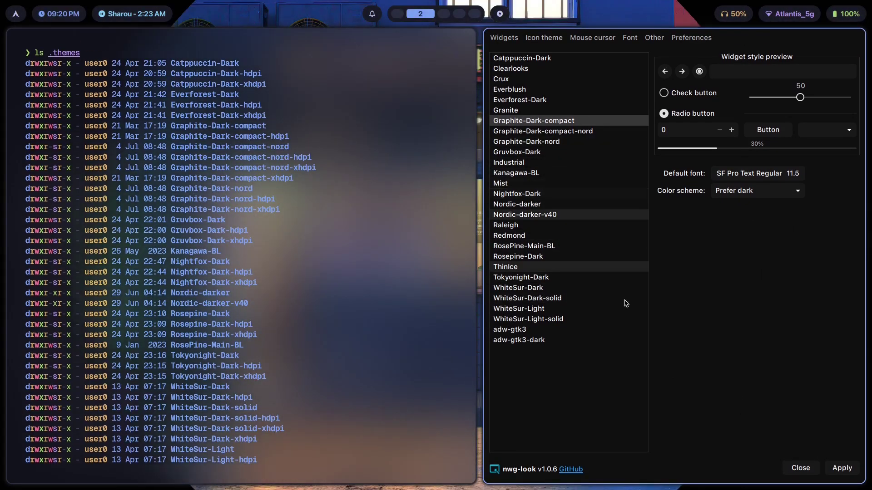
key(super+q)
key(super+space)
text(nwg)
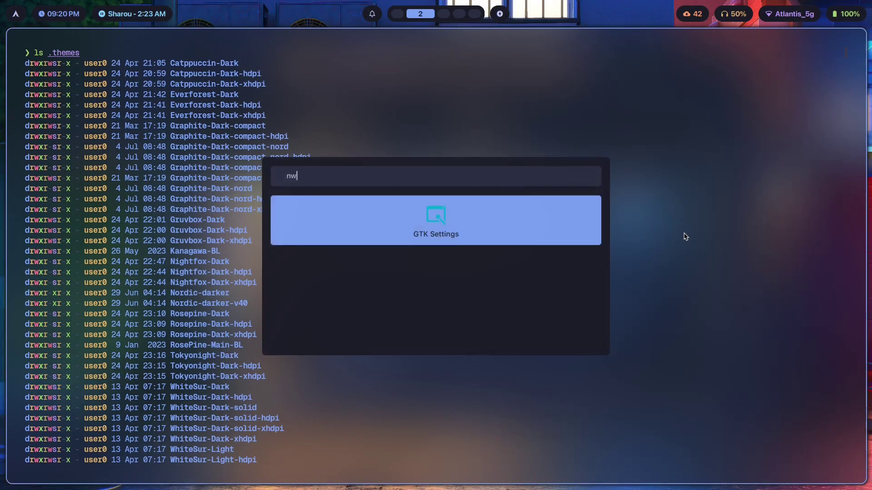
key(Return)
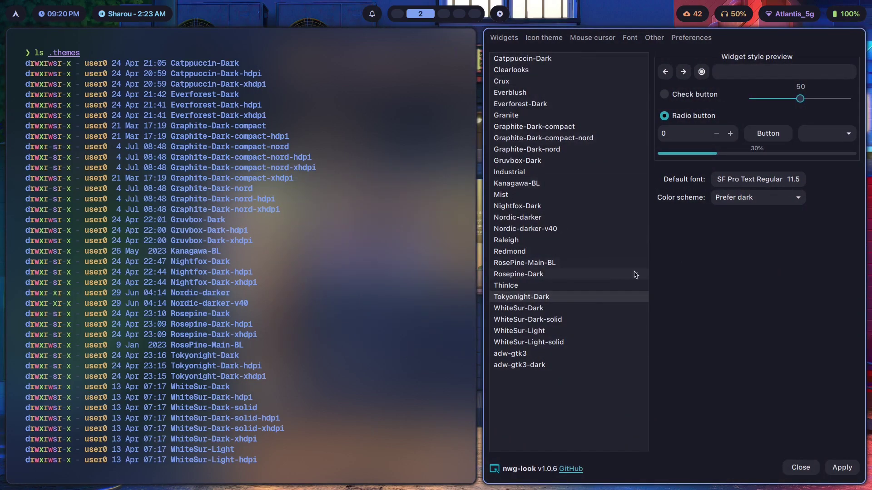
Close GTK Settings, look through the .themes listing once more, and close the terminal.
key(super+q)
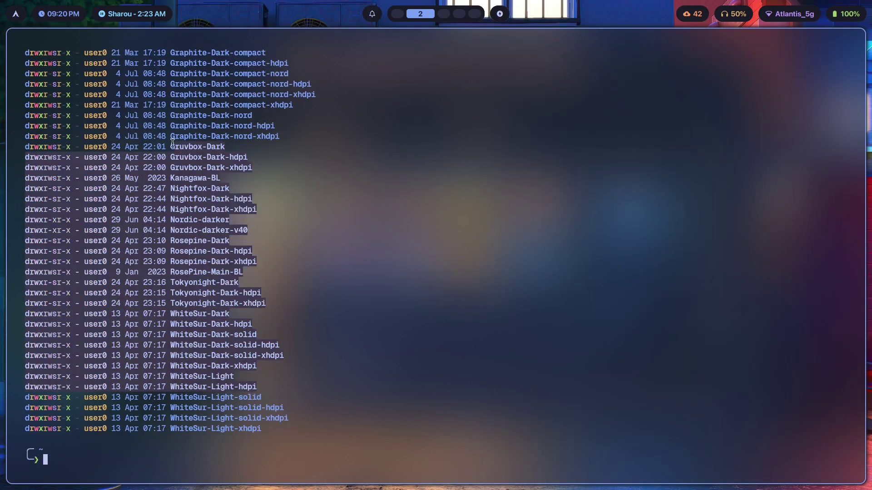
scroll(182, 177, up, 3)
scroll(65, 106, down, 3)
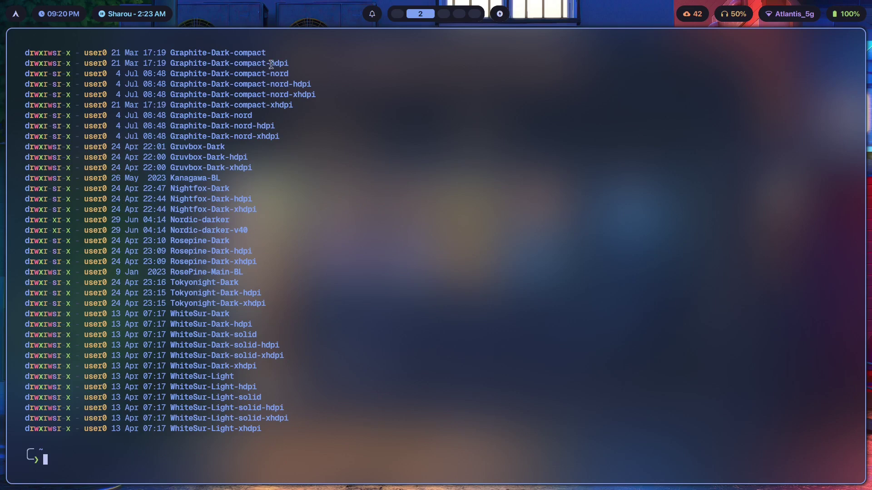
scroll(66, 70, up, 3)
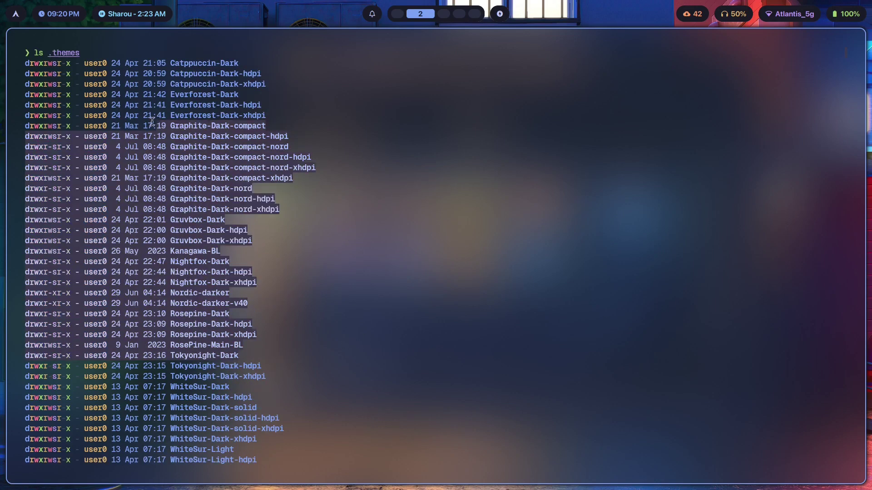
key(super+q)
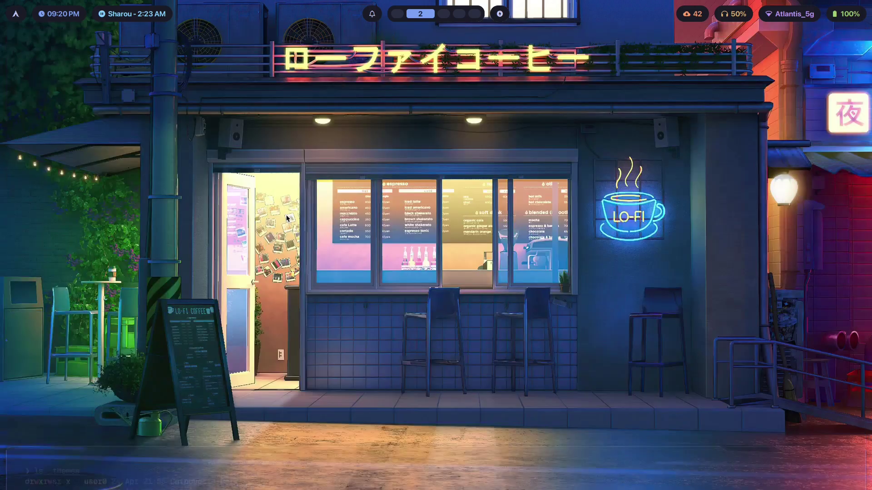
Close the GitHub tab in the browser and compare the GTK3/4 Themes on the two remaining theme authors' pages.
click(304, 38)
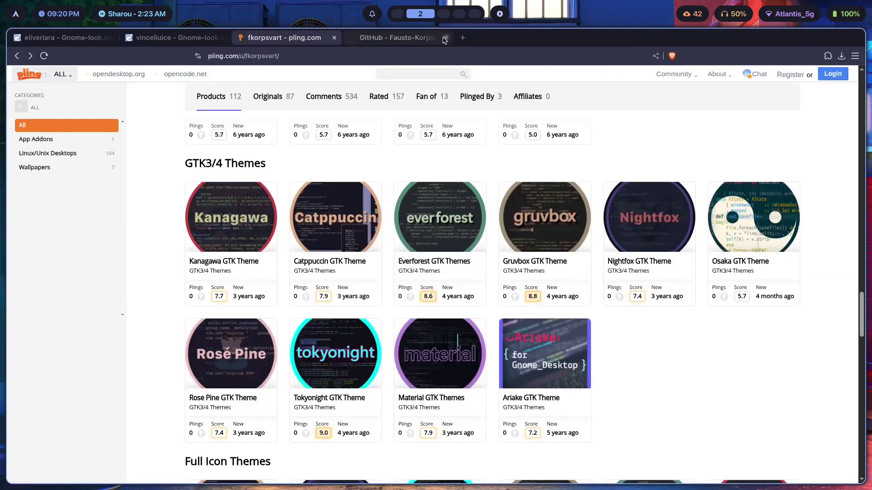
click(446, 37)
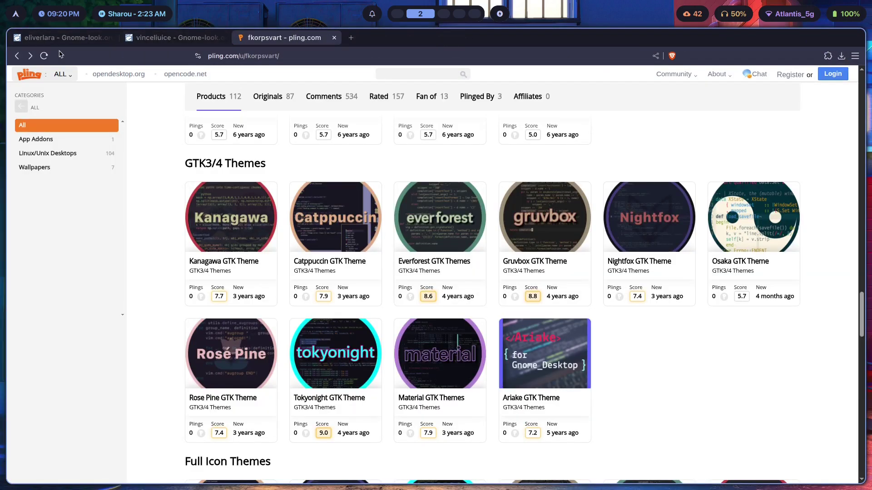
click(163, 37)
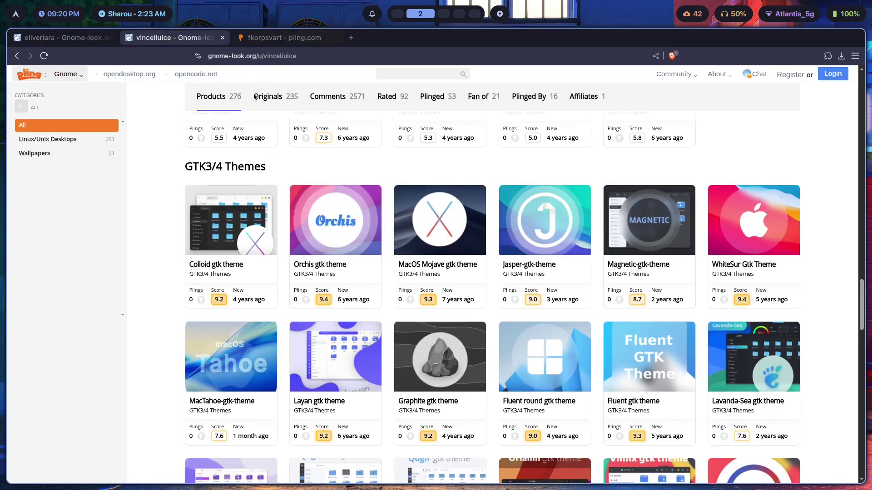
click(263, 38)
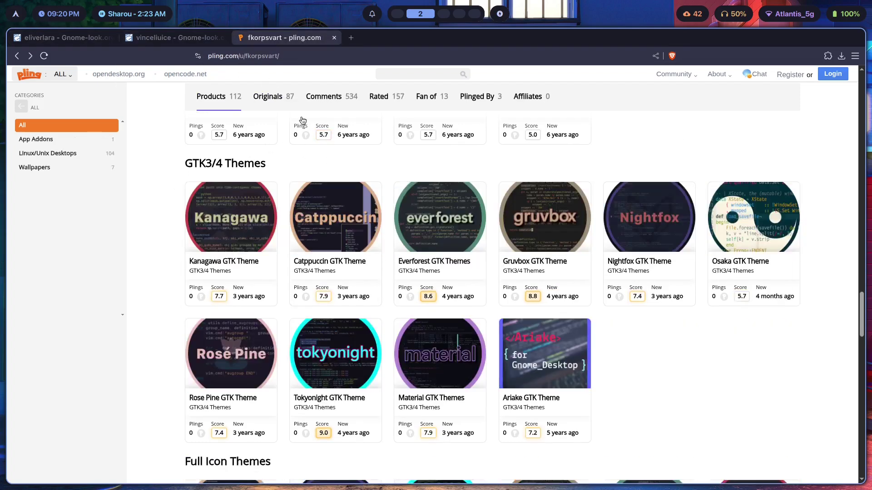
scroll(274, 177, up, 15)
scroll(273, 175, down, 8)
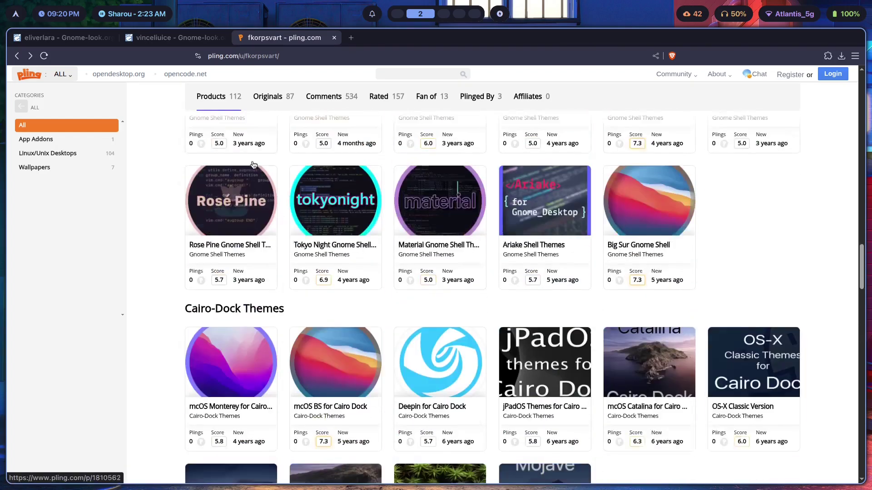
Launch Kvantum Manager on an empty workspace, float its window to view the Change/Delete Theme section, and close it.
key(super+3)
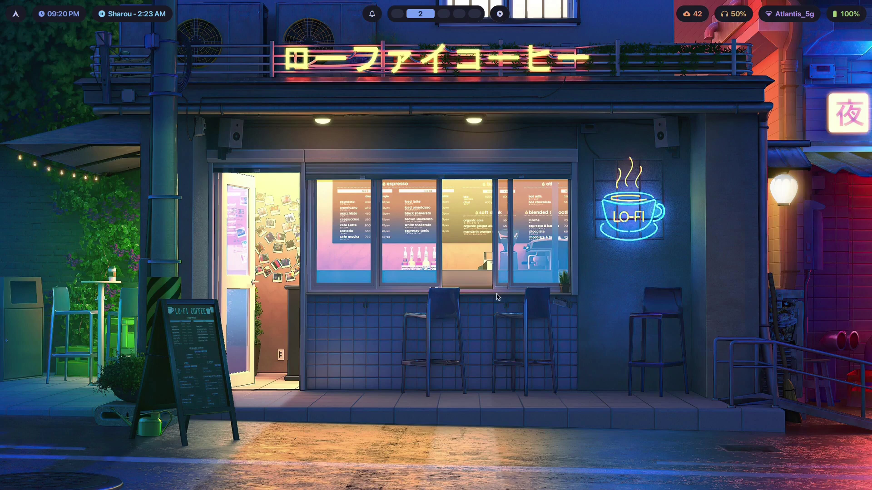
key(super+r)
text(k)
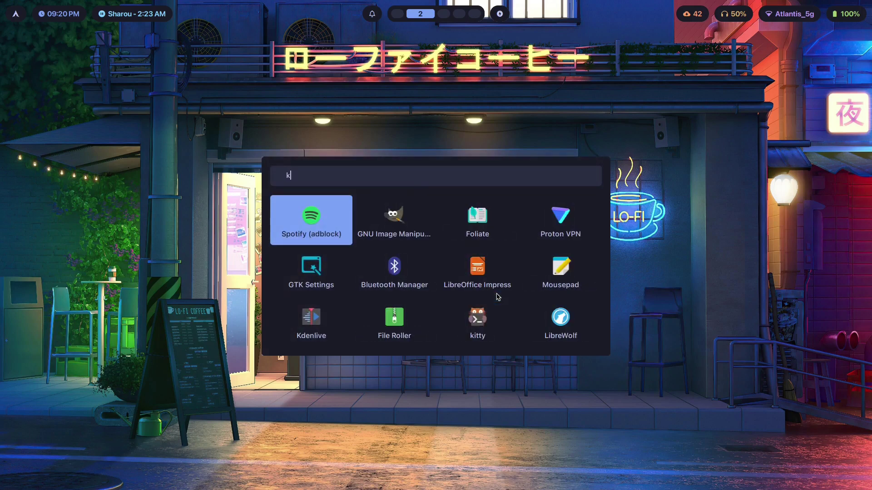
text(vantum)
key(Return)
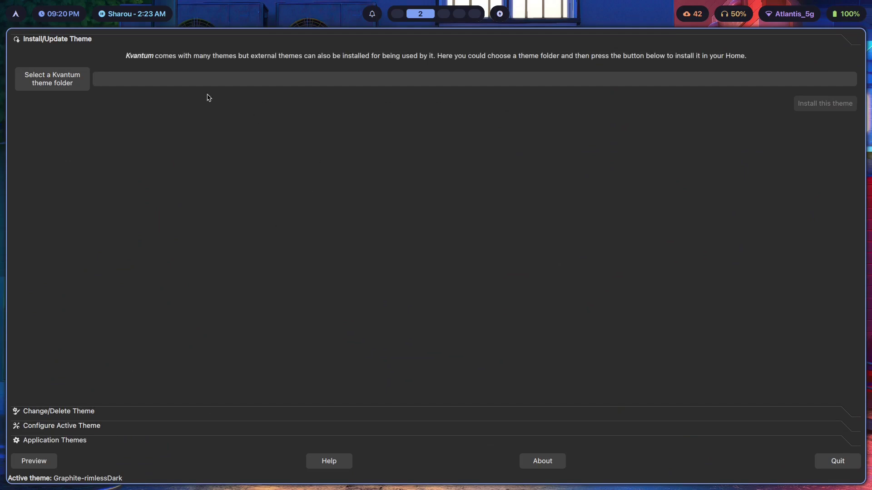
key(super+v)
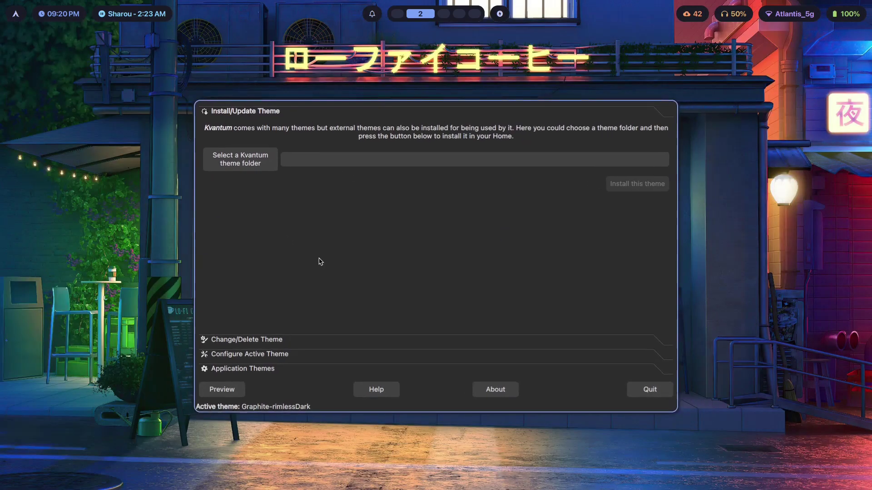
click(223, 340)
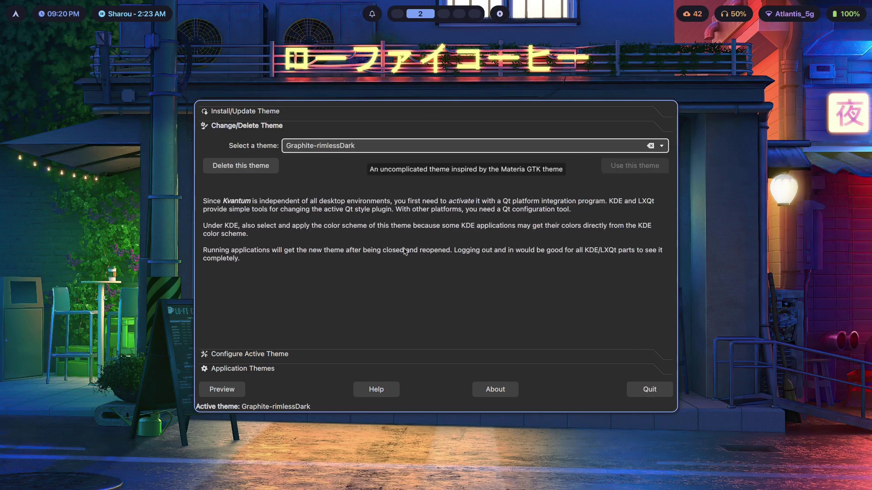
key(super+q)
Launch Kdenlive to examine its Qt styling, narrowing the Effects panel to give the Project Bin more room.
key(super+space)
text(kden)
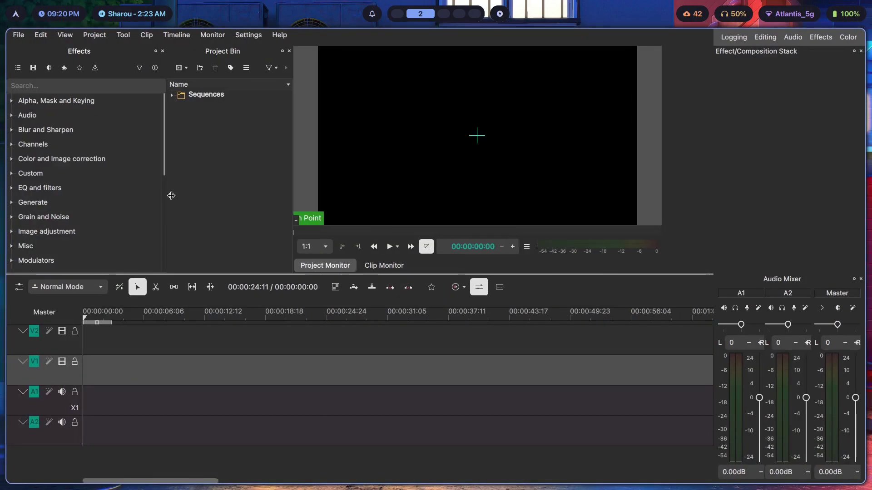
drag(155, 152, 148, 150)
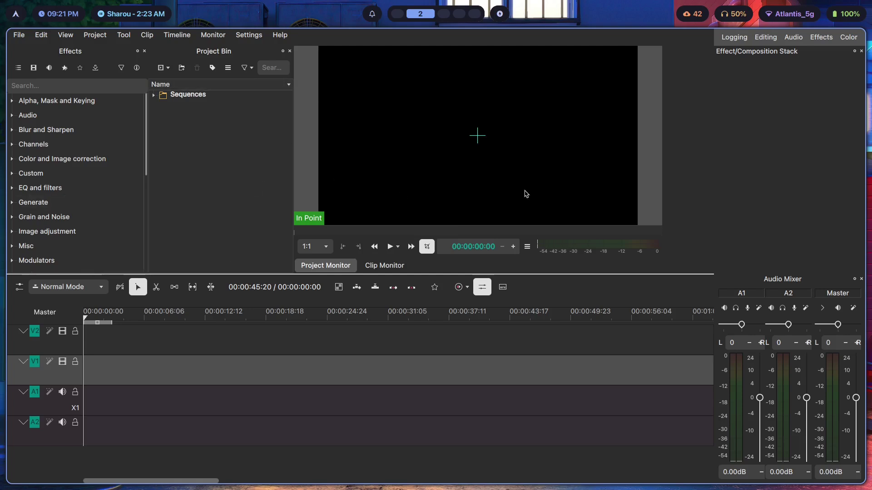
key(super)
key(Escape)
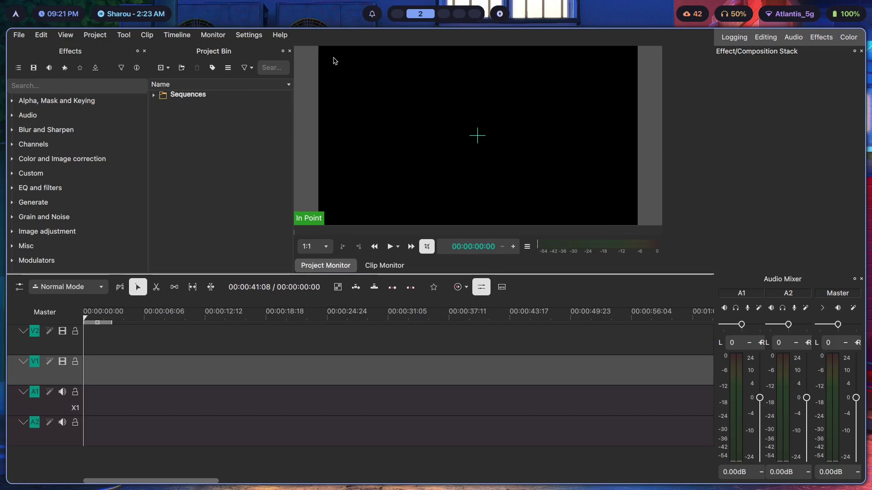
Launch GTK Settings beside Kdenlive to compare the two windows' styling, and close both.
key(super)
text(nwg)
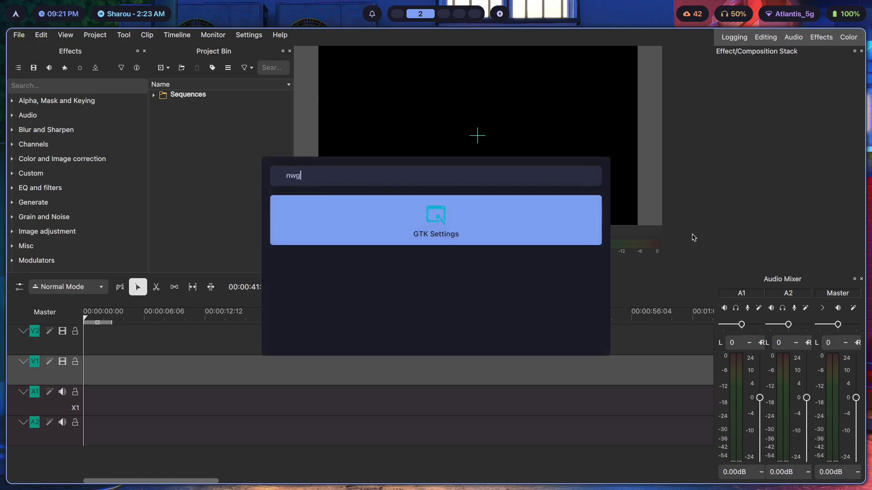
key(Return)
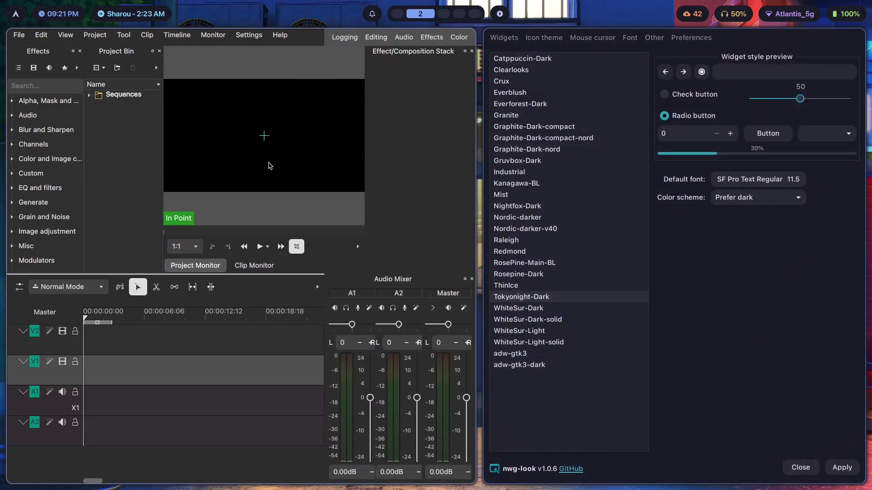
key(super+q)
key(super+q)
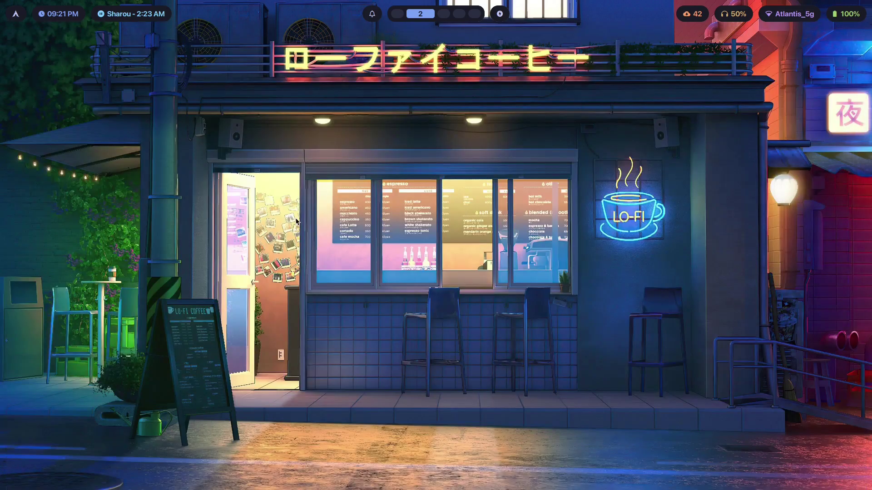
Return to the browser workspace, look through the product categories on the pling.com author page, and close that tab.
key(super+1)
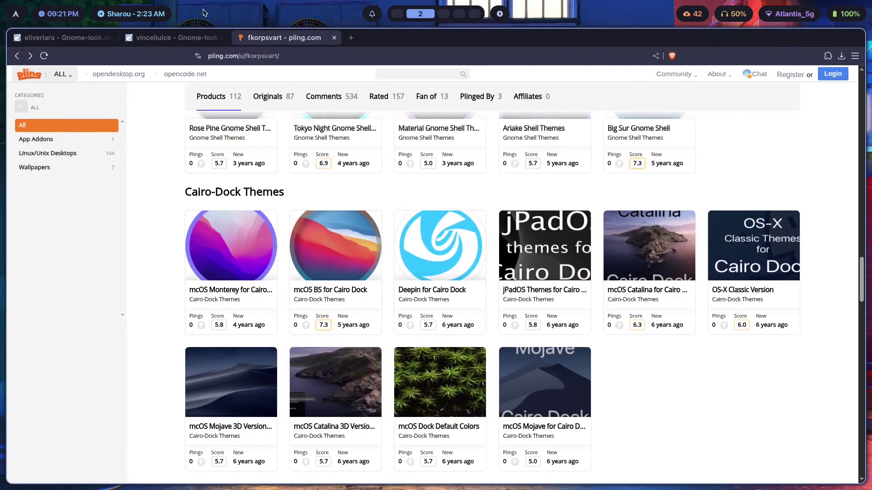
scroll(396, 236, up, 20)
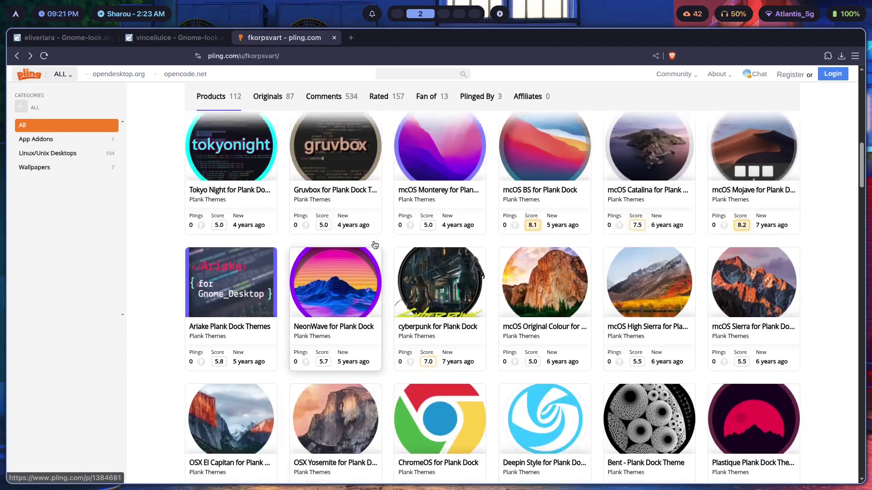
scroll(399, 235, down, 20)
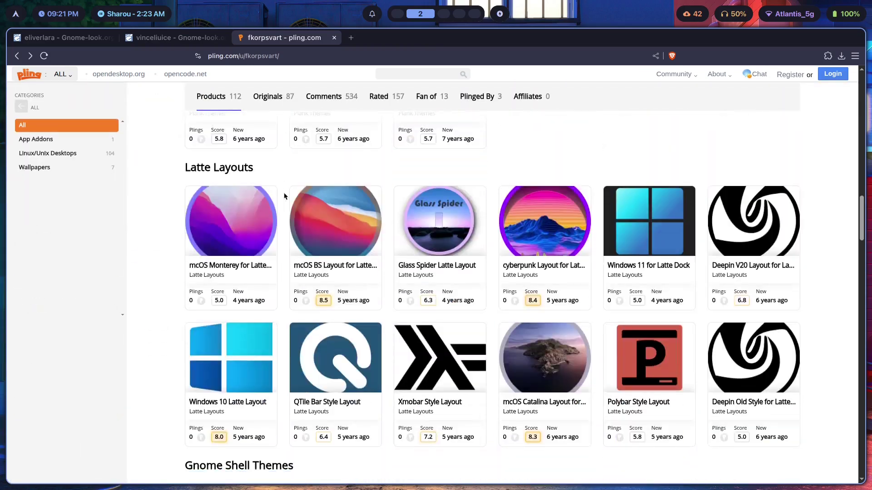
scroll(280, 212, down, 15)
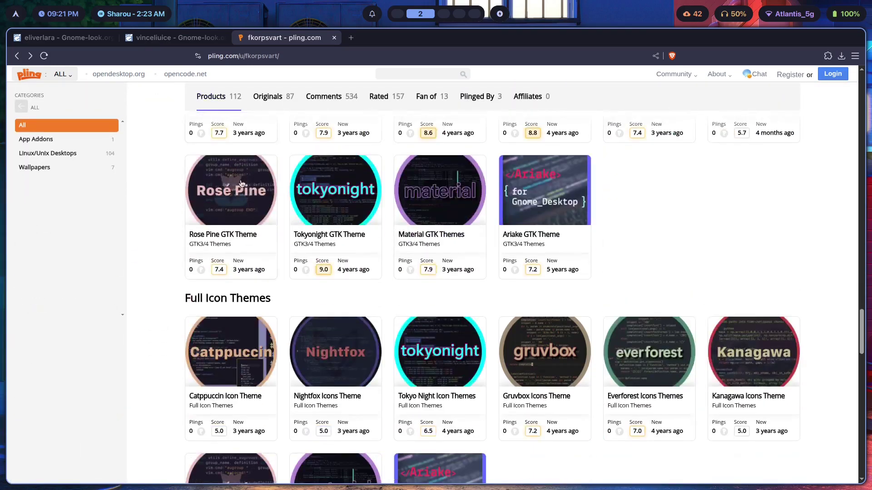
scroll(264, 207, down, 2)
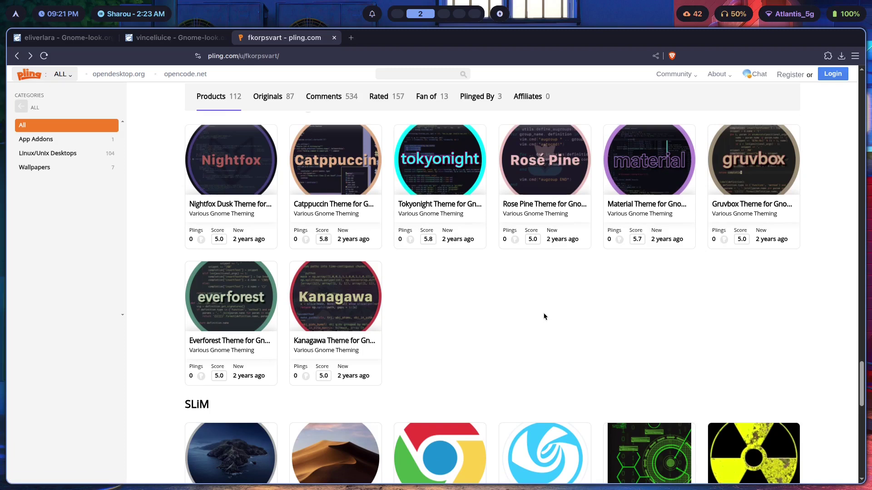
scroll(541, 315, up, 4)
scroll(240, 272, down, 4)
scroll(240, 273, down, 13)
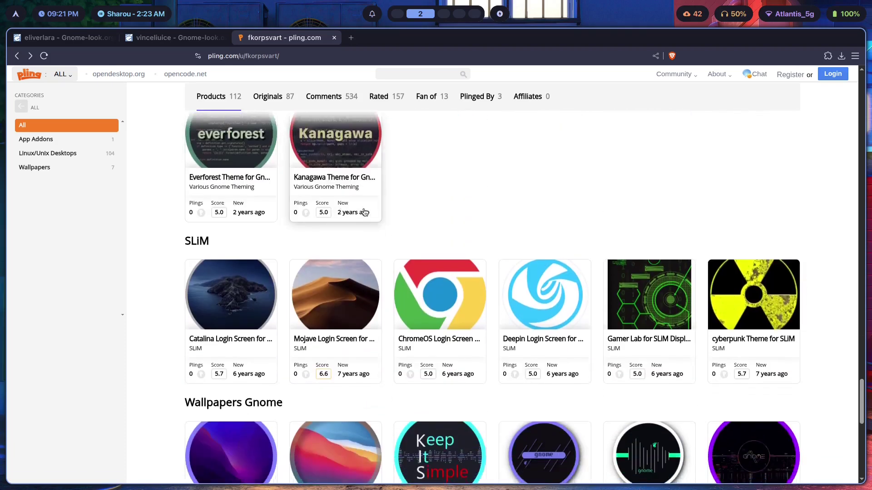
scroll(399, 262, down, 9)
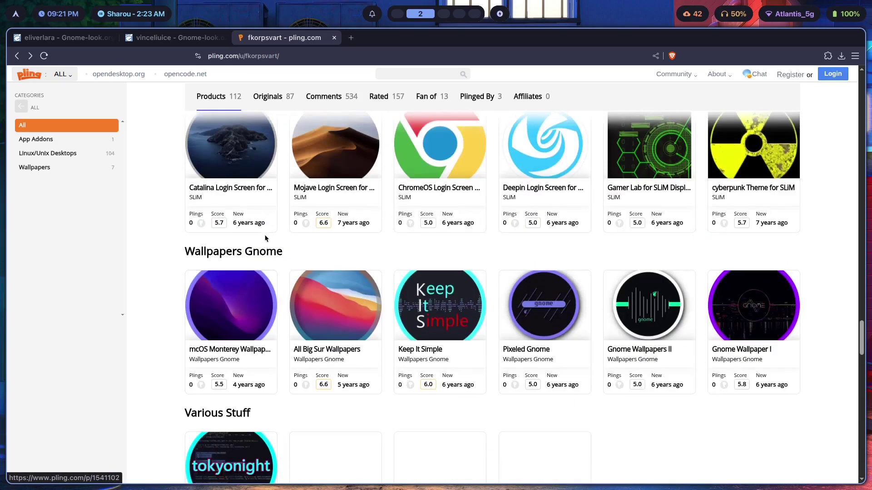
key(ctrl+w)
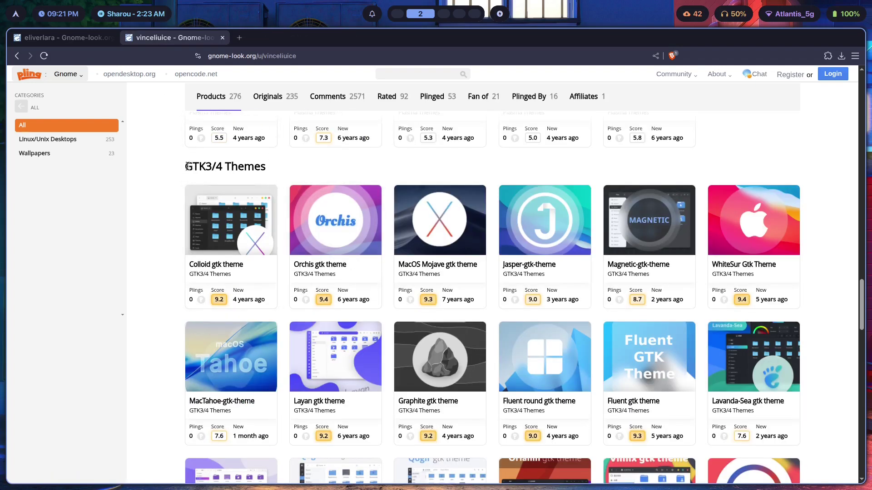
Open the Orchis gtk theme from the GTK3/4 Themes, inspect its enlarged preview image, and return to the author's page.
scroll(500, 218, down, 2)
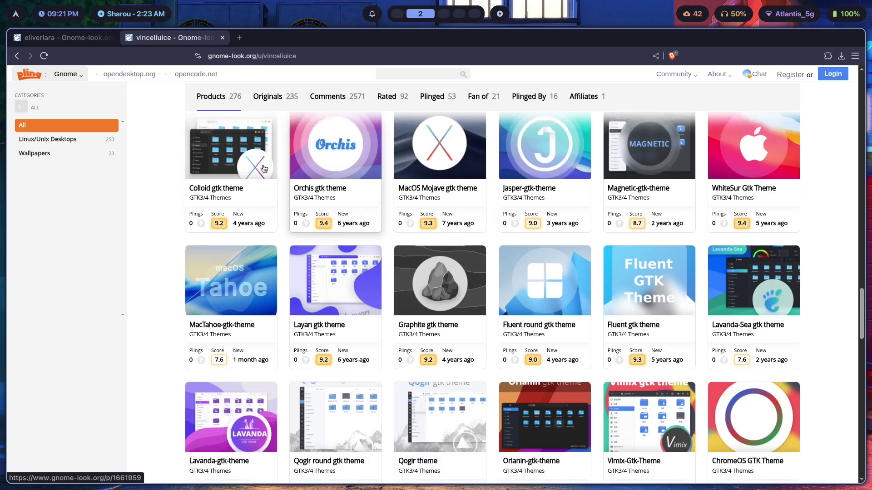
scroll(261, 169, up, 2)
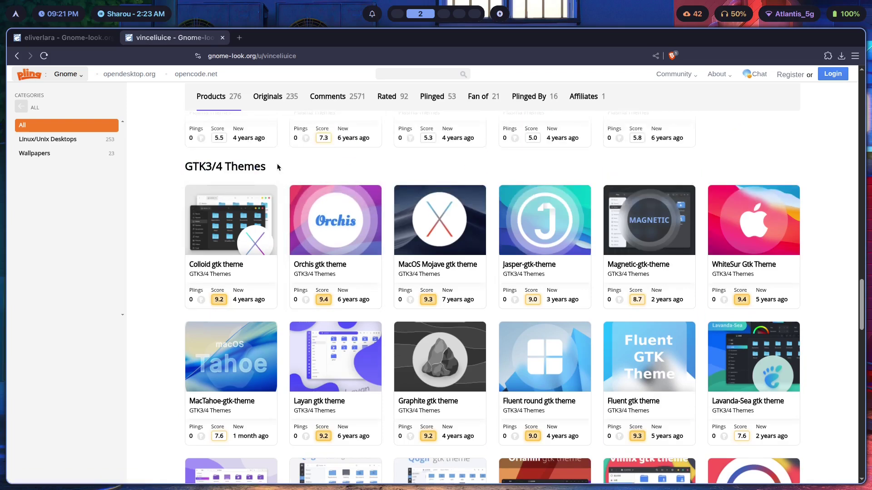
scroll(290, 163, down, 2)
scroll(234, 216, up, 5)
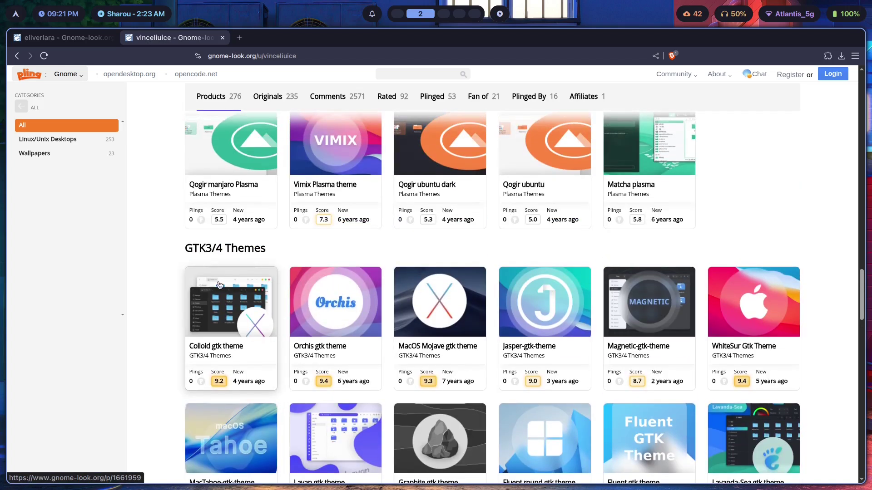
scroll(185, 147, down, 5)
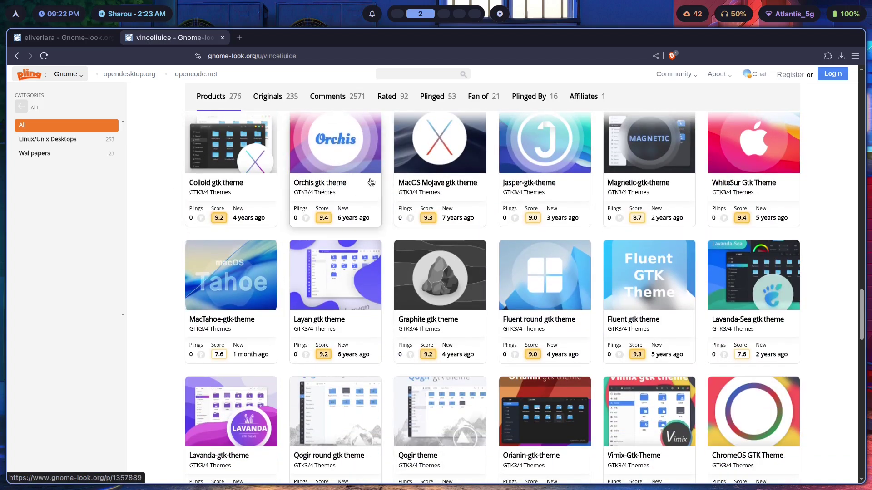
click(347, 148)
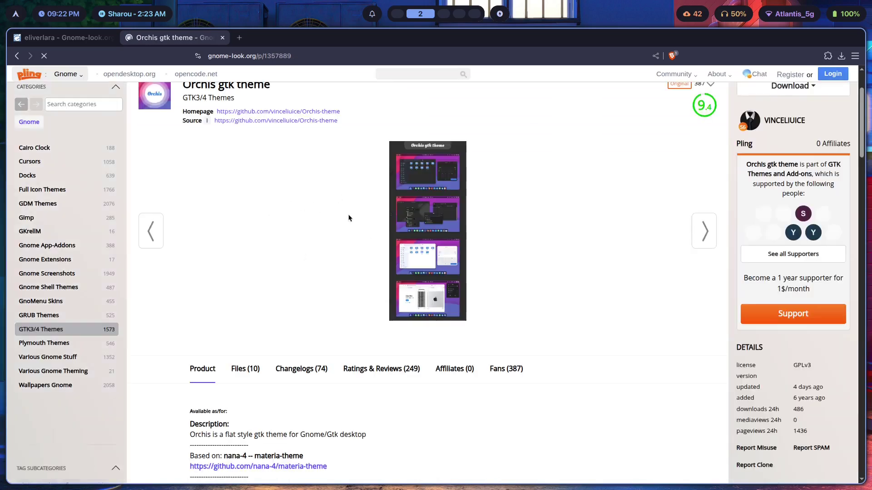
scroll(411, 169, down, 2)
click(412, 169)
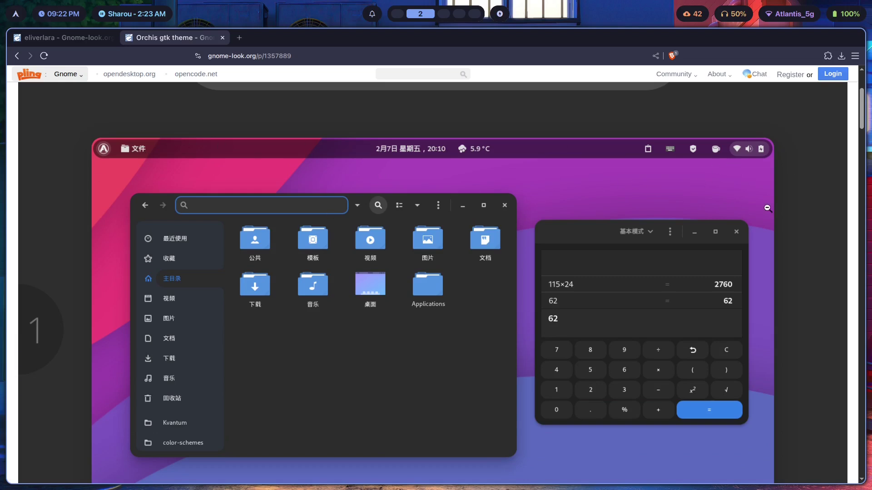
scroll(767, 208, down, 10)
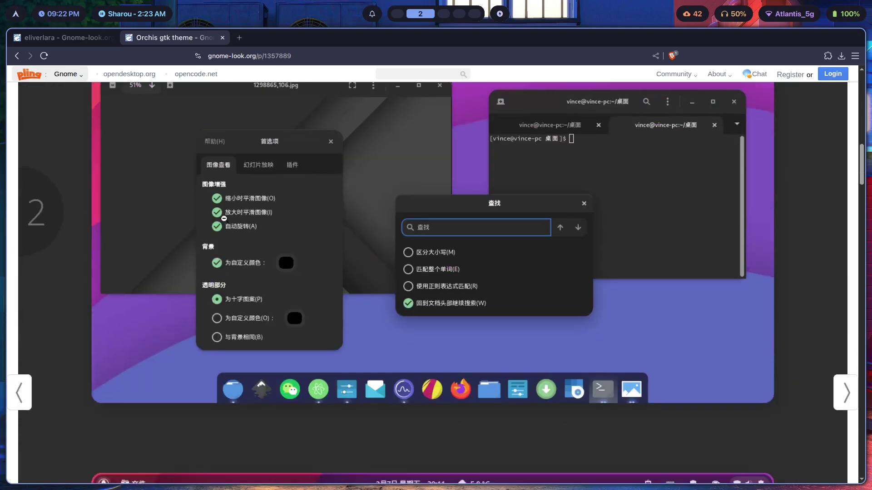
click(224, 218)
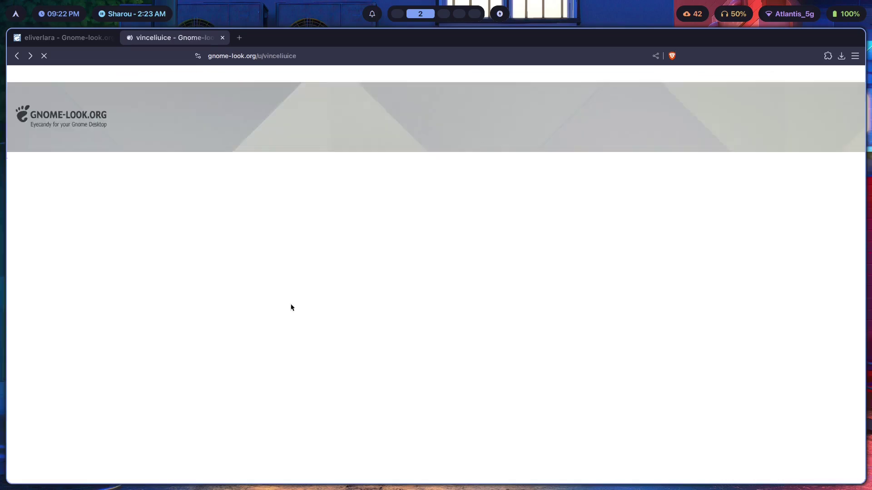
Examine the author's whole GTK3/4 Themes section down to Global Themes (Plasma 5), and switch to the other theme author's tab.
scroll(237, 247, down, 10)
scroll(398, 267, down, 10)
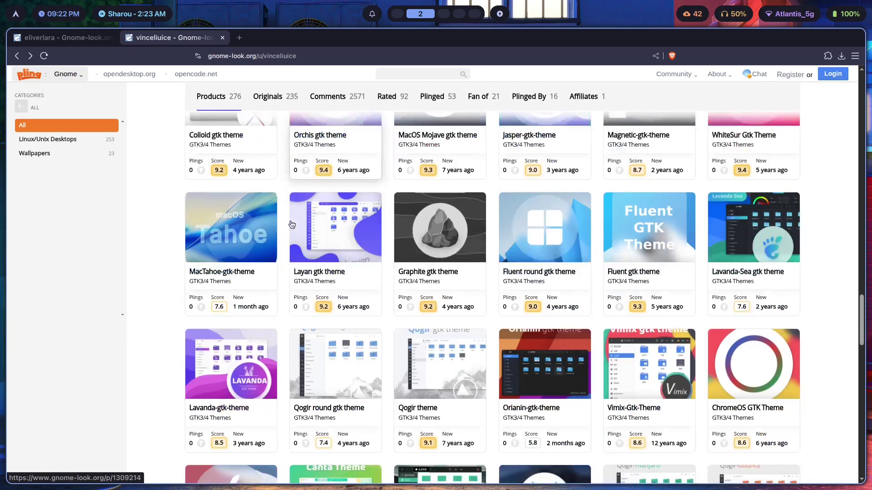
scroll(292, 226, down, 2)
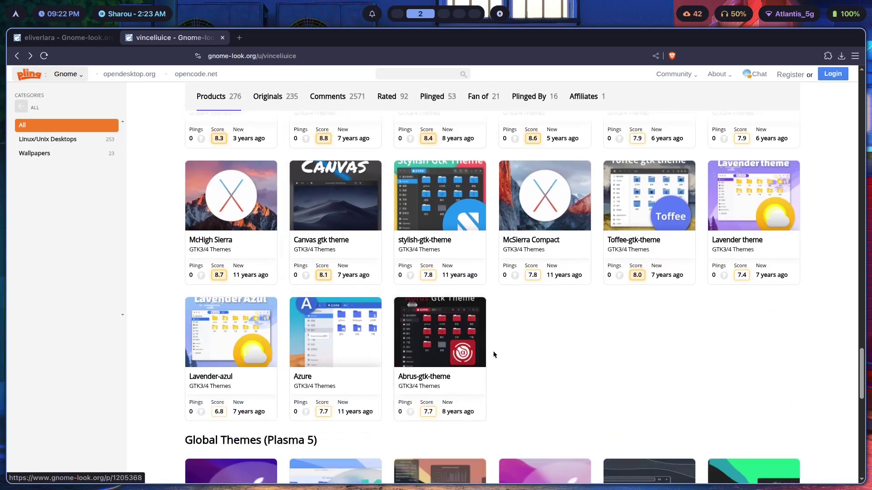
scroll(487, 241, up, 12)
scroll(245, 251, down, 2)
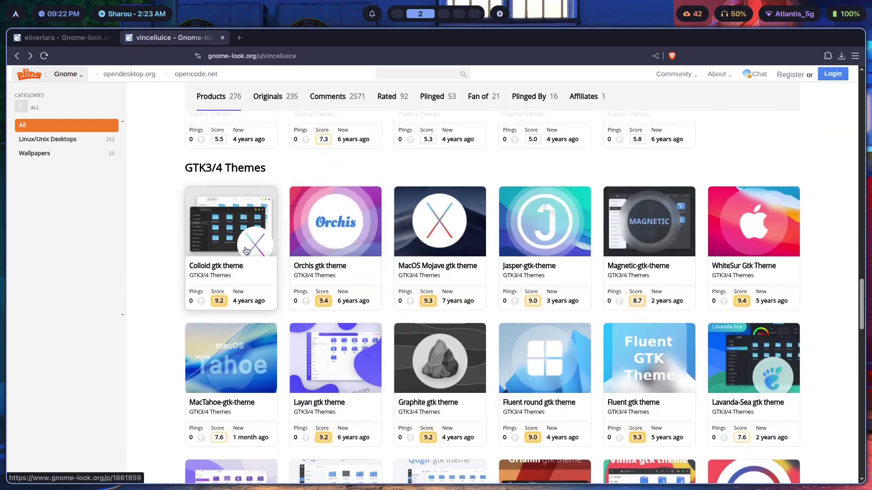
scroll(294, 226, down, 2)
scroll(226, 227, down, 6)
scroll(226, 227, down, 8)
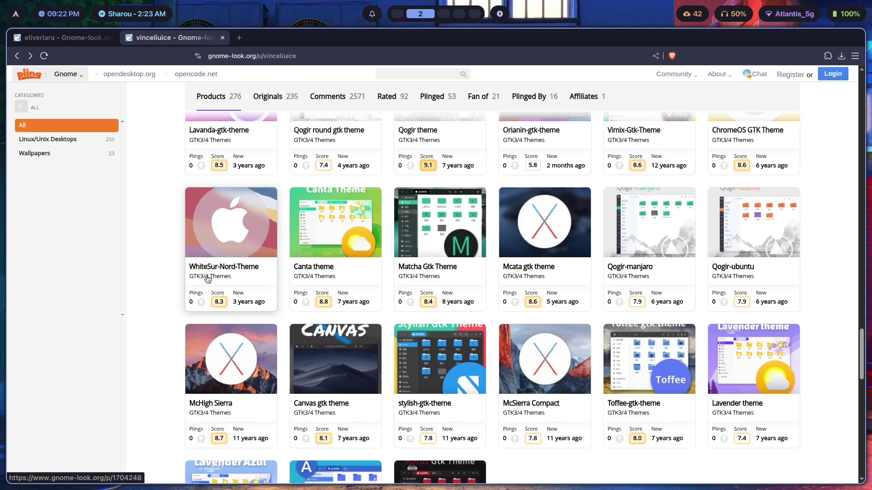
scroll(529, 290, up, 10)
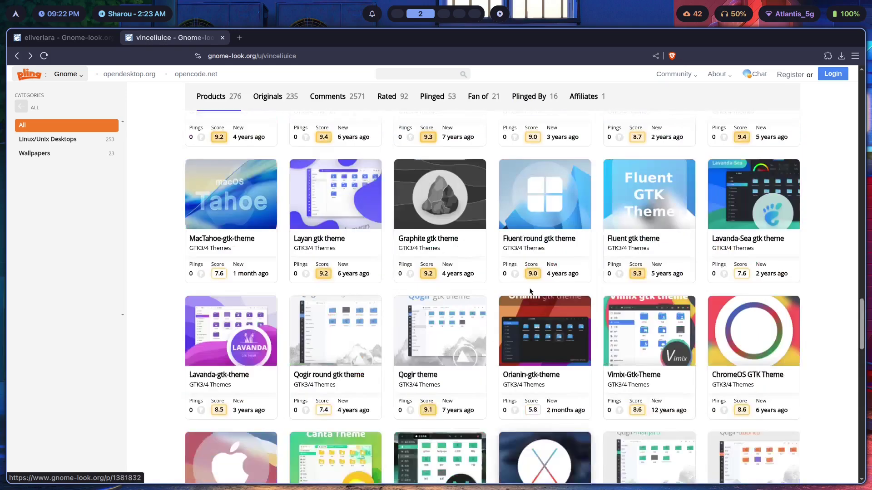
scroll(529, 290, down, 8)
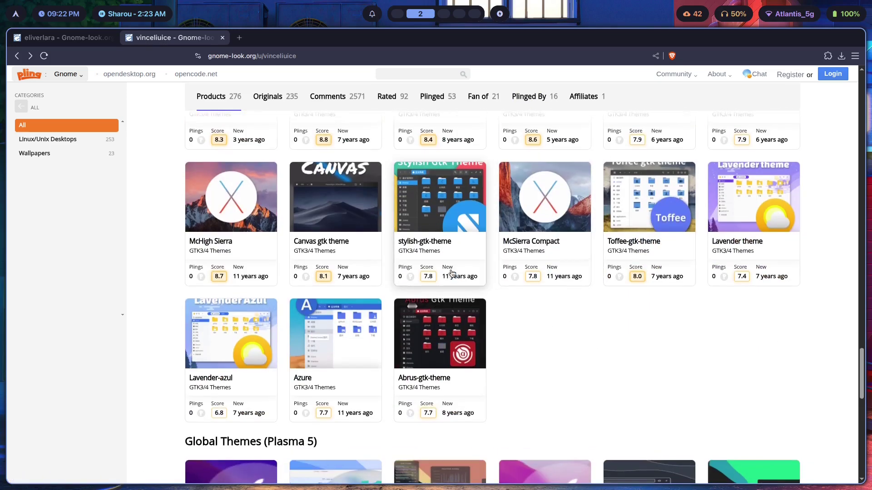
scroll(460, 314, up, 20)
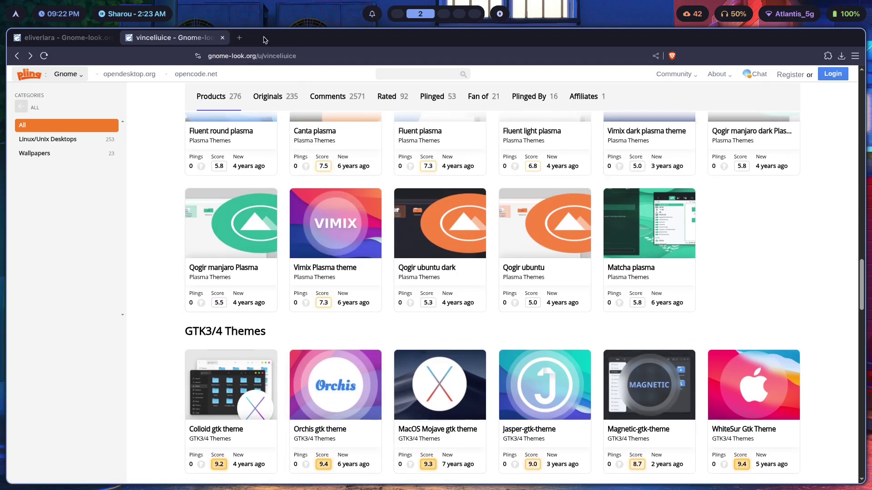
click(69, 38)
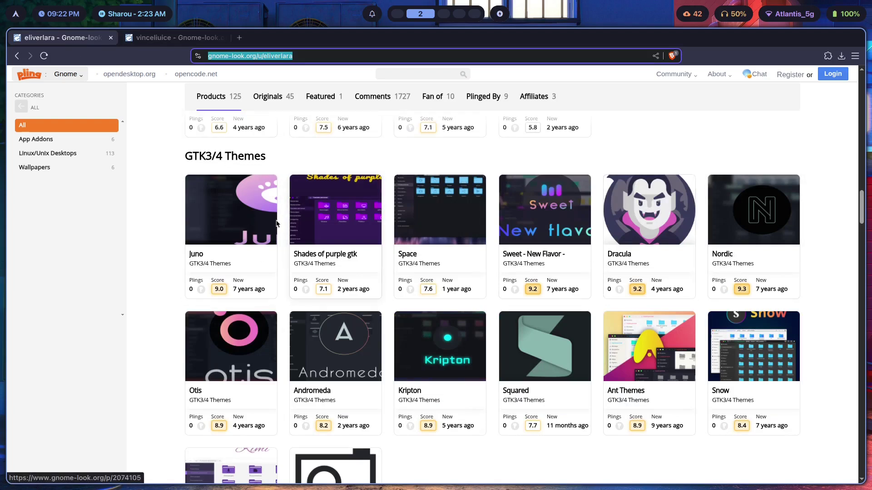
Examine the GTK3/4 Themes section on the first author's page, from its heading down to Global Themes (Plasma 6).
scroll(223, 225, down, 3)
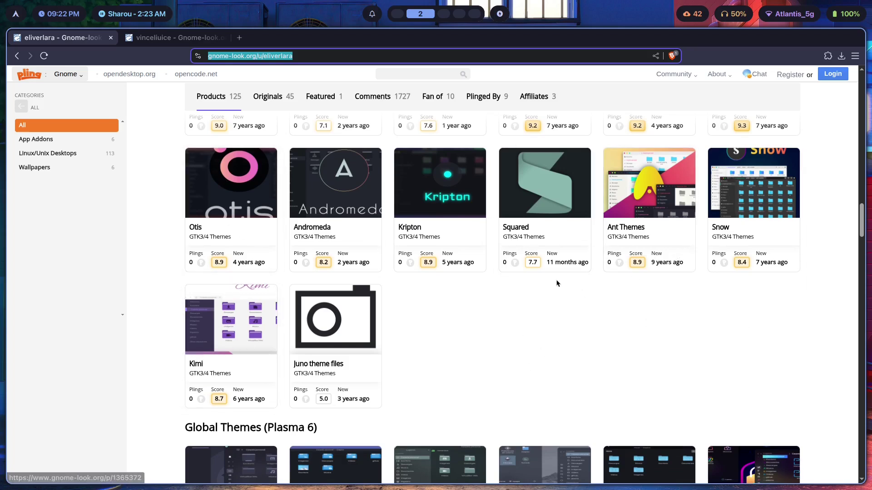
scroll(497, 220, up, 4)
scroll(486, 220, down, 1)
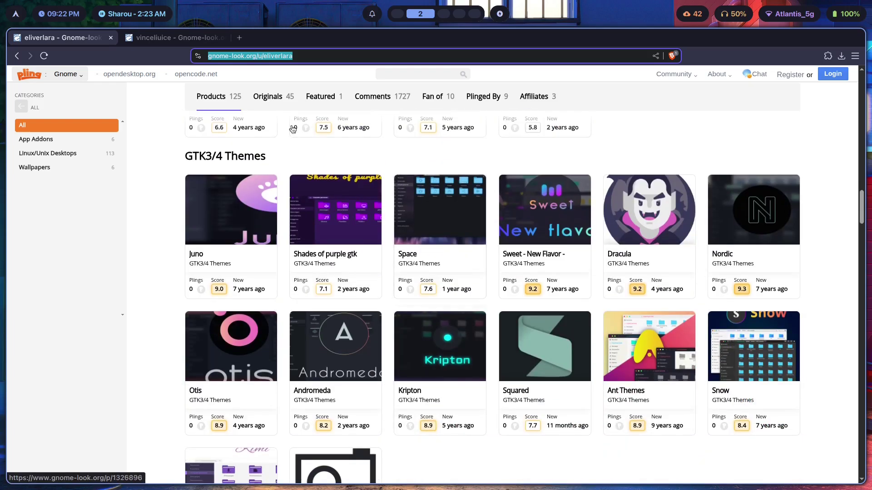
triple_click(210, 160)
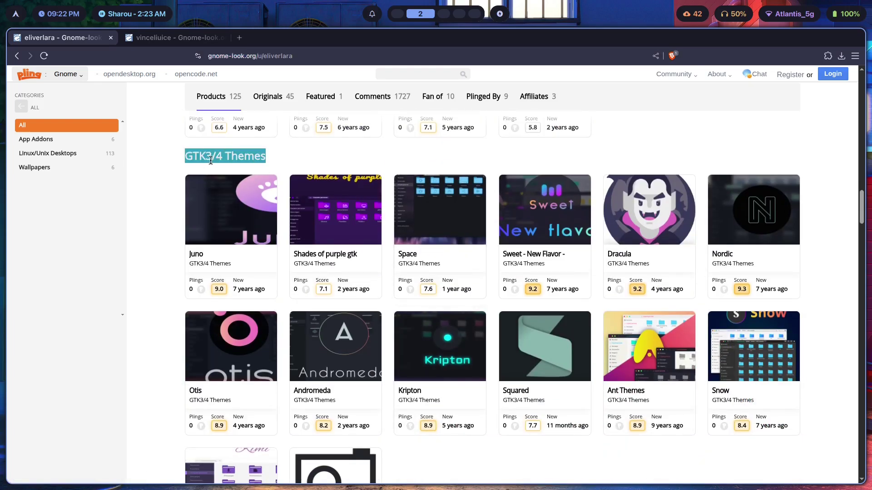
scroll(336, 218, down, 1)
scroll(454, 245, up, 1)
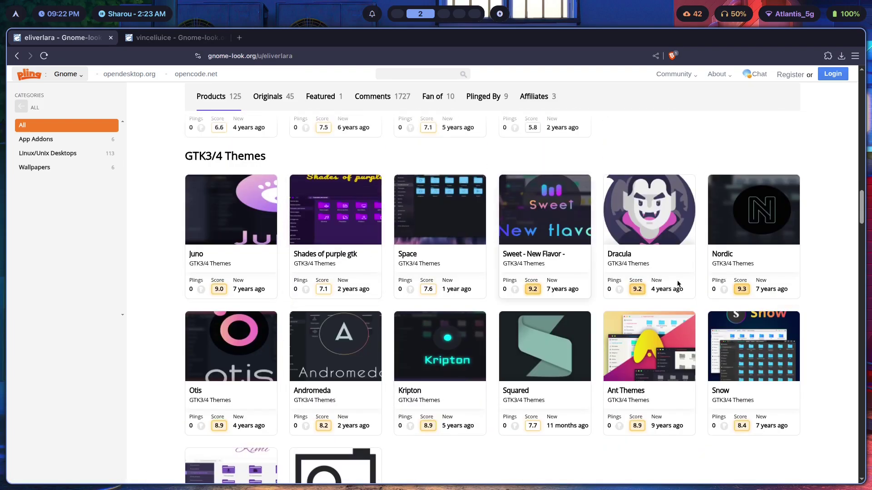
Switch to the other theme author's tab and review the author's profile, statistics and connected accounts.
click(166, 38)
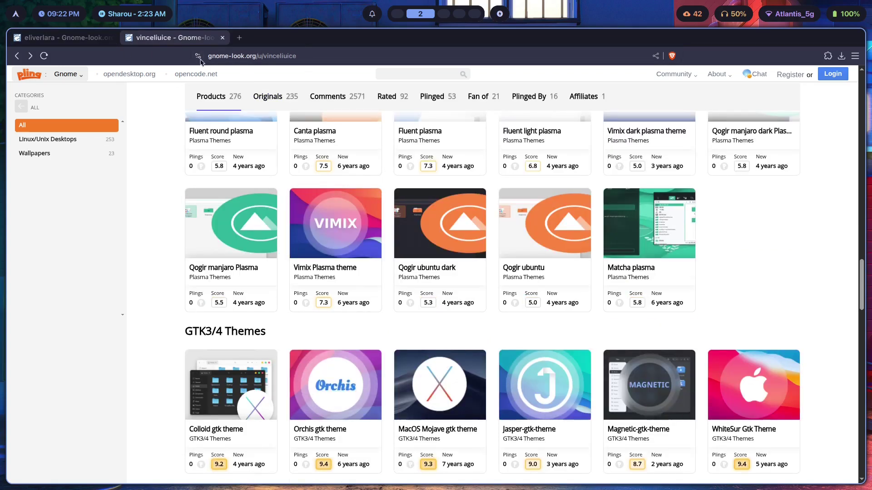
drag(863, 285, 863, 98)
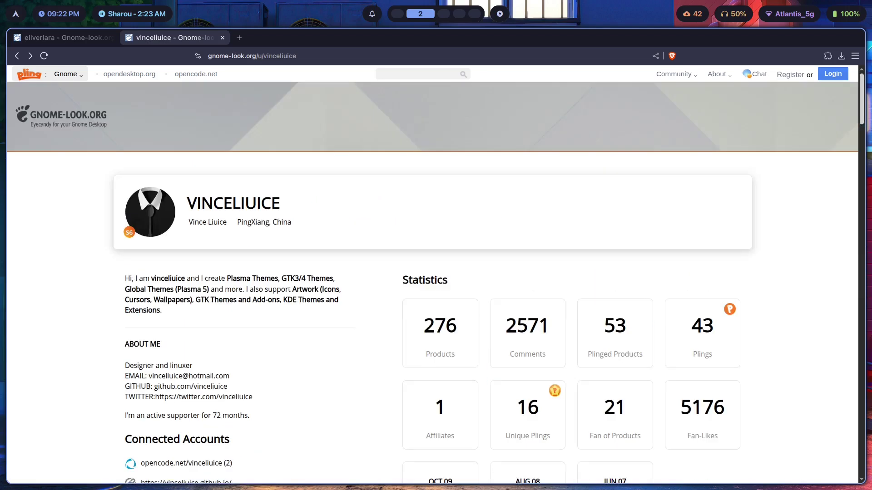
click(220, 209)
scroll(865, 99, down, 5)
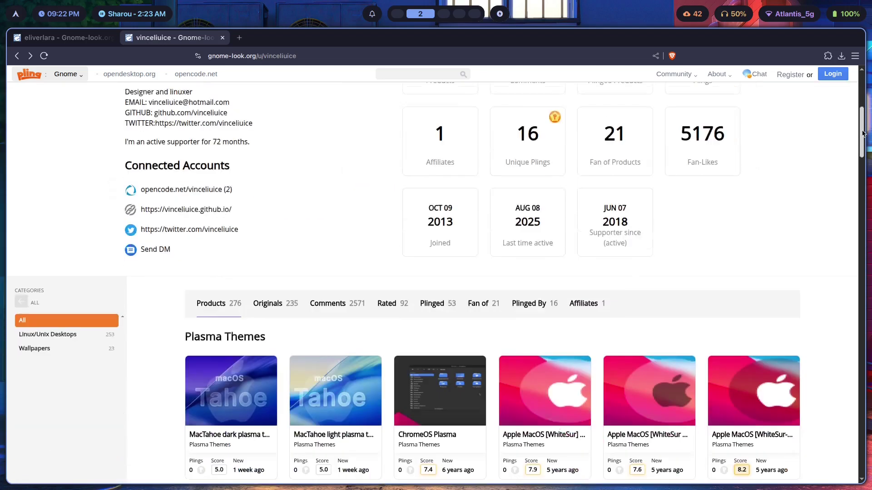
scroll(866, 95, up, 5)
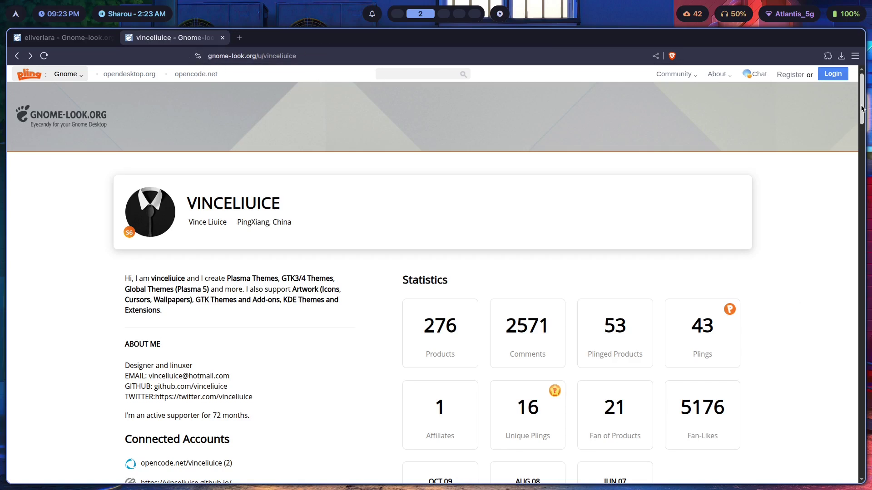
Look through this author's products down to the GTK3/4 Themes, and inspect the Plasma Themes section with its macOS-style entries.
scroll(863, 108, down, 10)
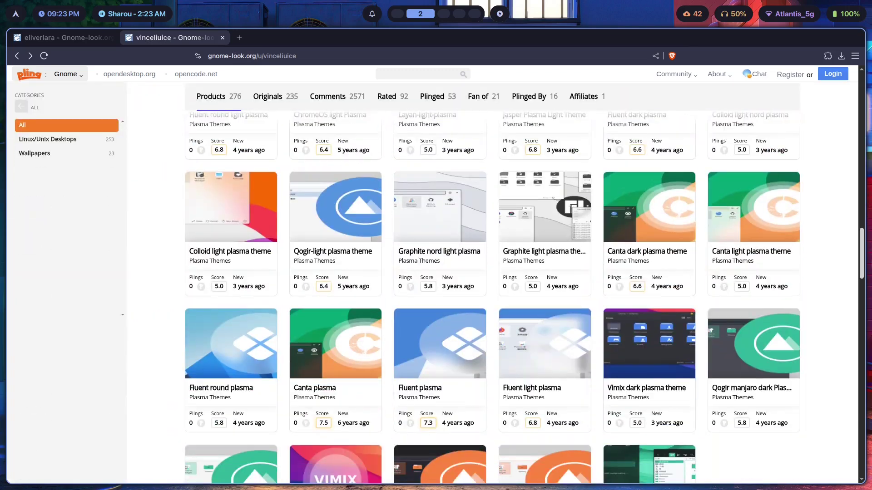
scroll(869, 320, down, 10)
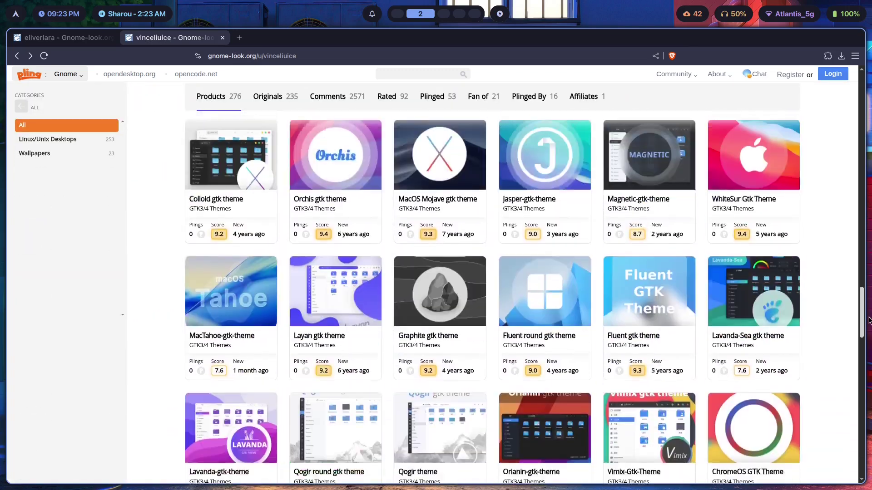
drag(868, 320, 869, 156)
drag(185, 164, 282, 159)
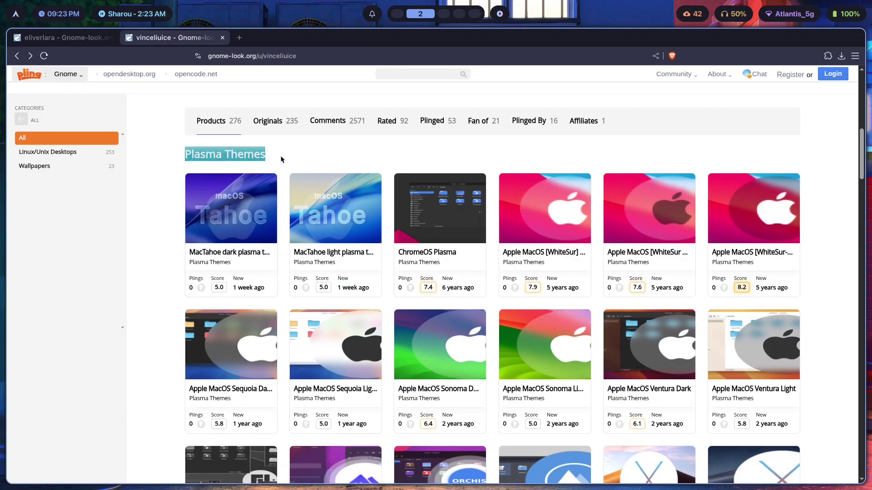
drag(234, 220, 311, 205)
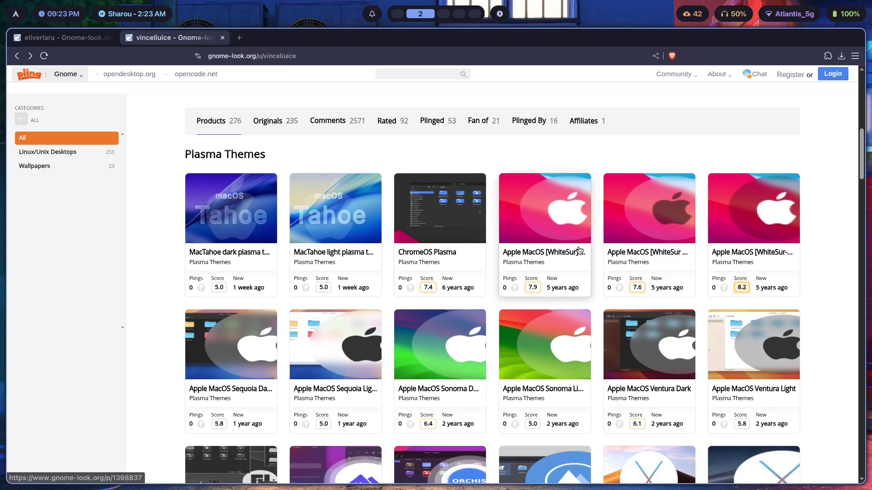
scroll(542, 187, down, 10)
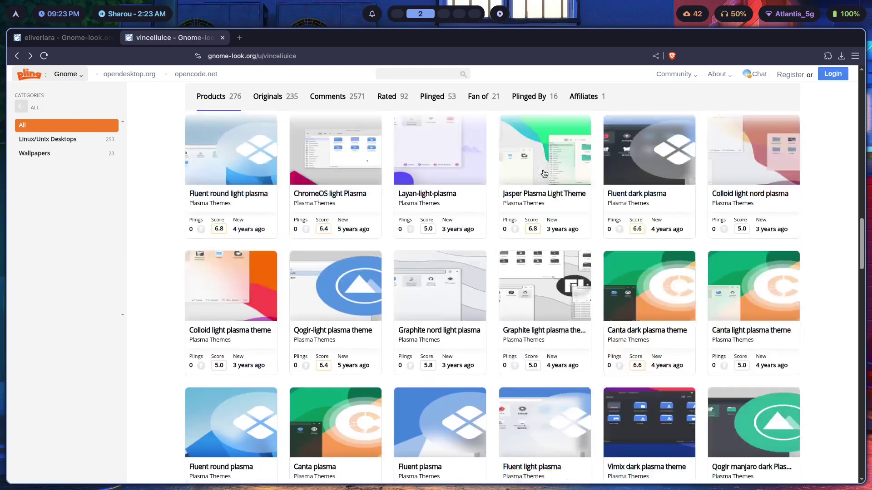
Search the author's page for "kvantum" and close the search.
key(ctrl+f)
text(kva)
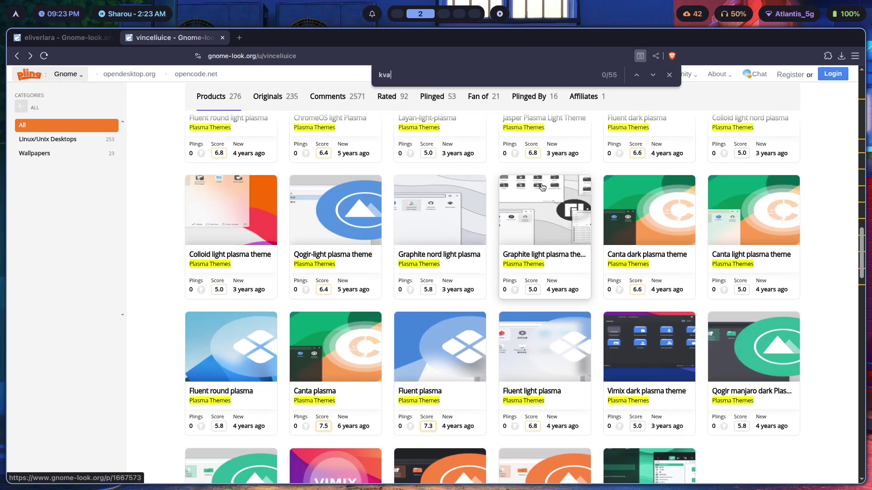
text(ntum)
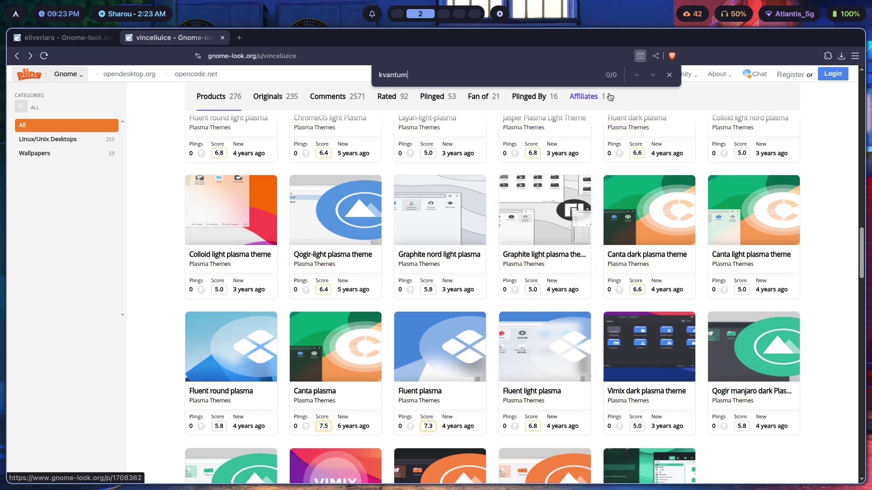
key(Escape)
Revisit the author's GTK3/4 Themes, the profile details and the beginning of the Plasma Themes.
scroll(398, 205, down, 8)
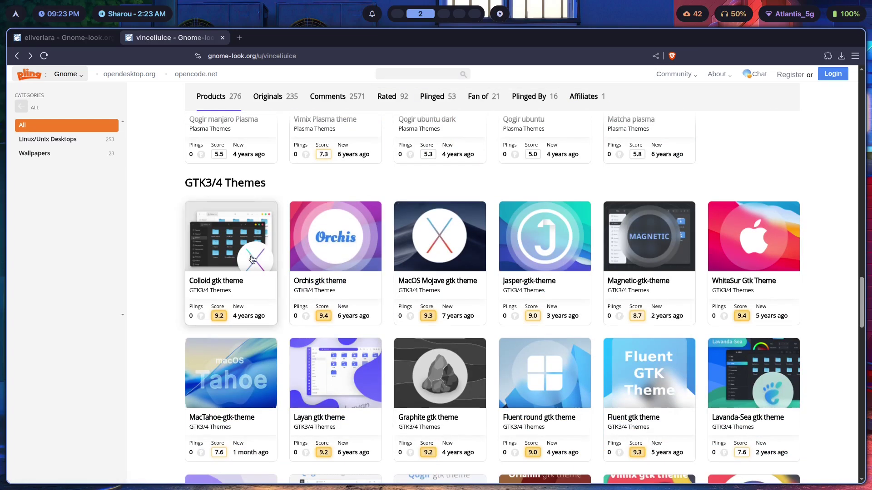
scroll(263, 223, up, 10)
scroll(264, 222, up, 10)
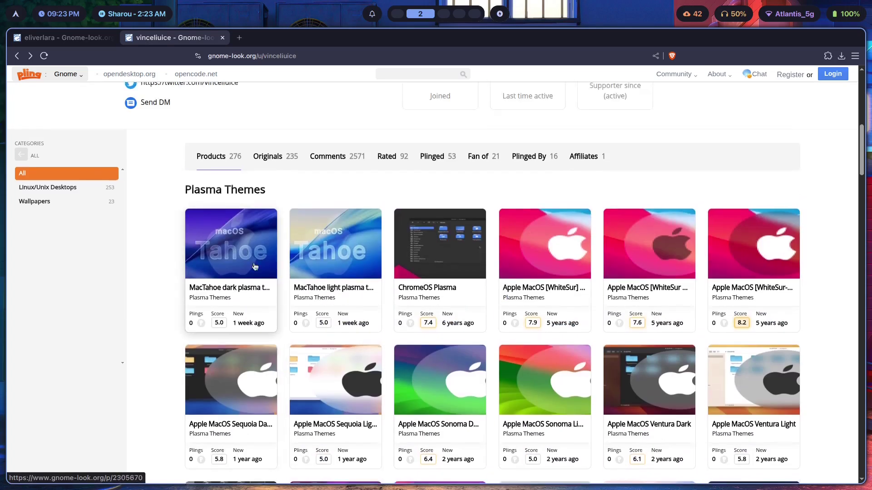
scroll(167, 295, down, 2)
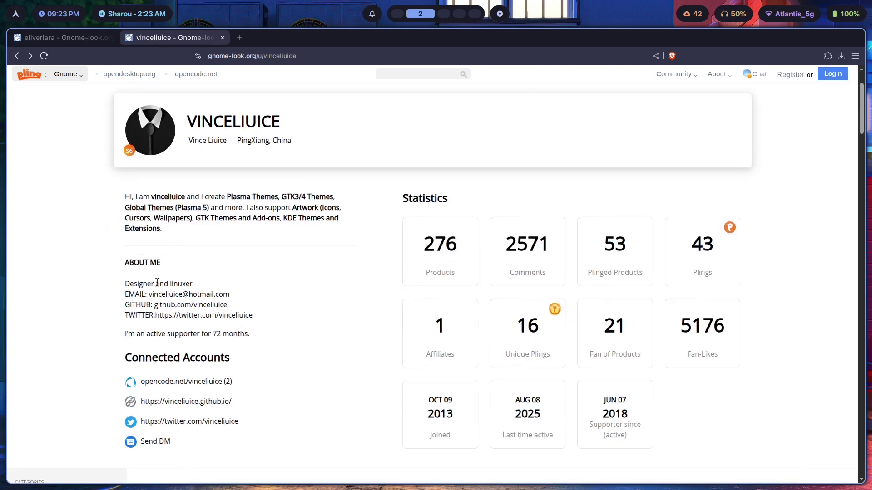
scroll(312, 284, down, 10)
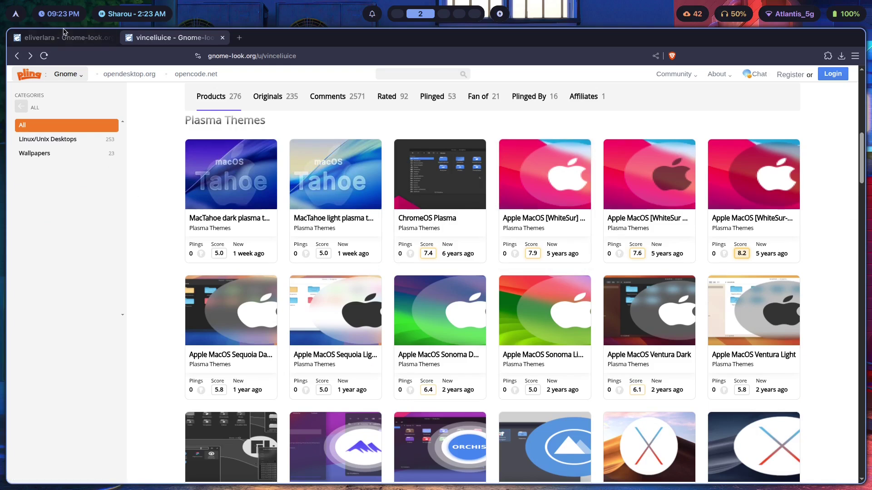
Return to the first author's tab, check the profile heading, and go back down to the GTK3/4 Themes.
click(69, 42)
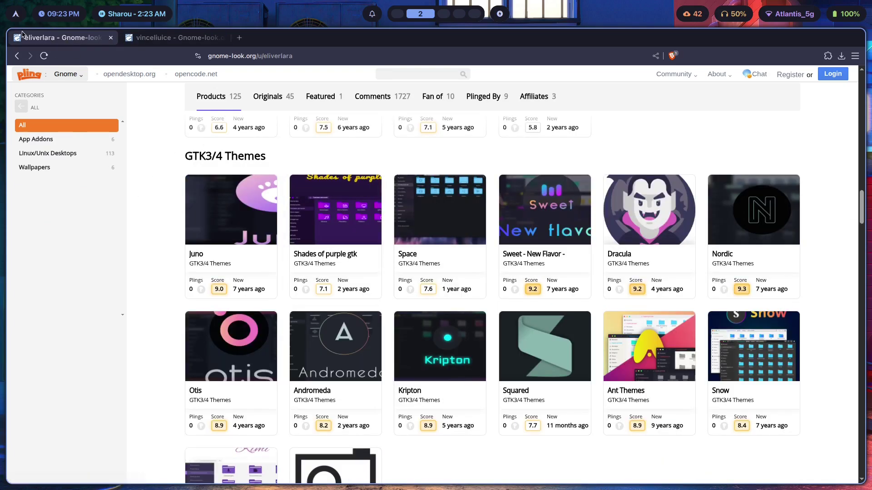
drag(863, 200, 855, 72)
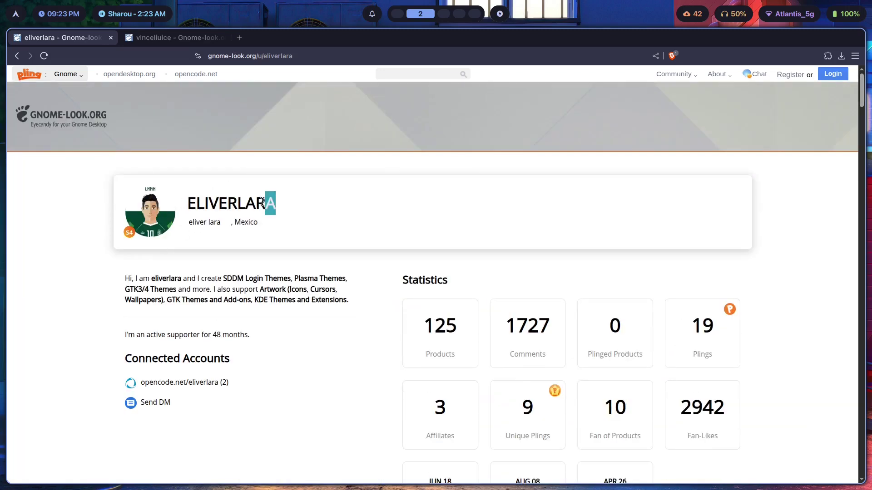
click(306, 205)
drag(864, 85, 864, 203)
scroll(492, 298, down, 1)
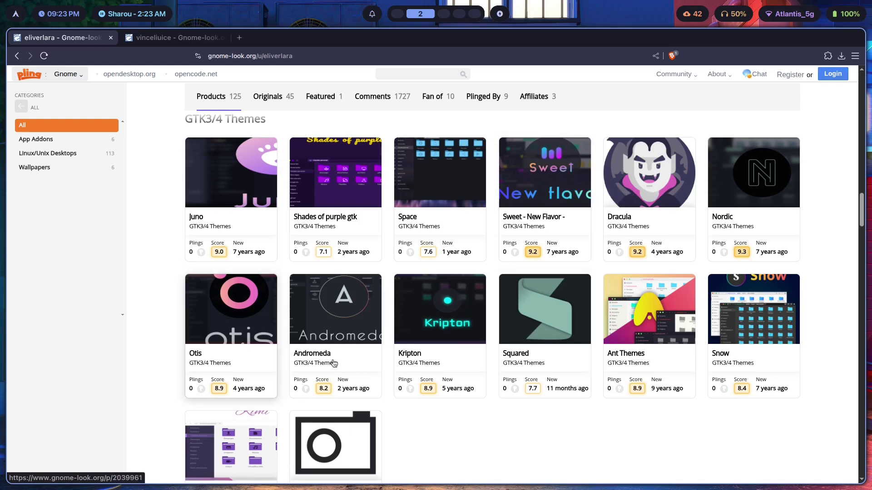
Examine the first author's GTK3/4 Themes together with the neighbouring Plasma Themes and Global Themes (Plasma 6) sections.
scroll(387, 356, down, 3)
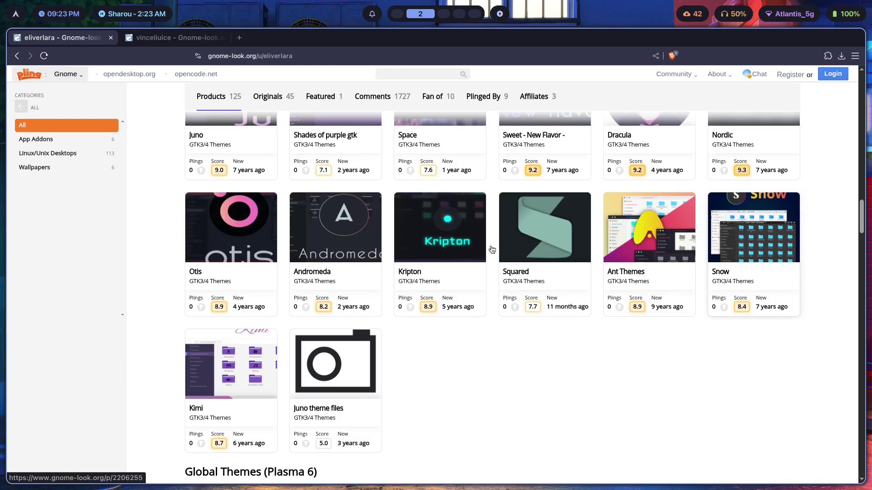
scroll(493, 251, up, 4)
scroll(350, 298, down, 2)
scroll(240, 273, up, 2)
scroll(757, 285, up, 3)
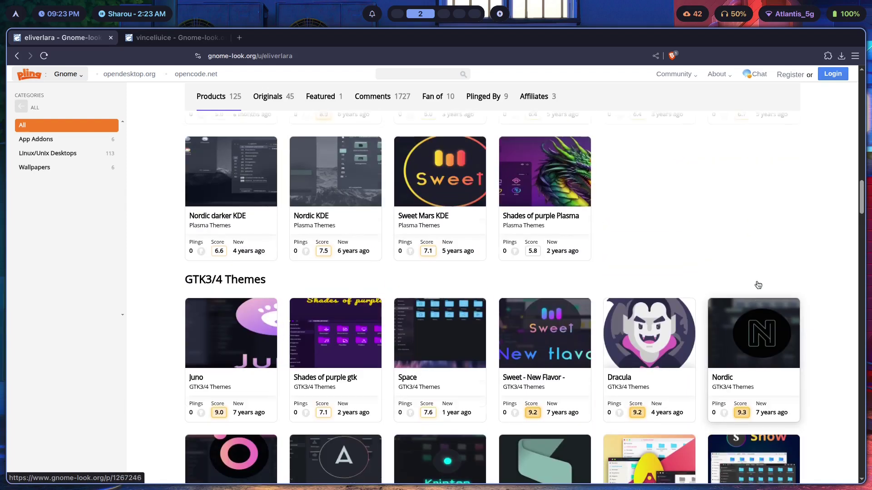
scroll(559, 220, down, 6)
Check the other author's tab once more, and return to the GTK3/4 Themes heading on the first author's page.
click(142, 40)
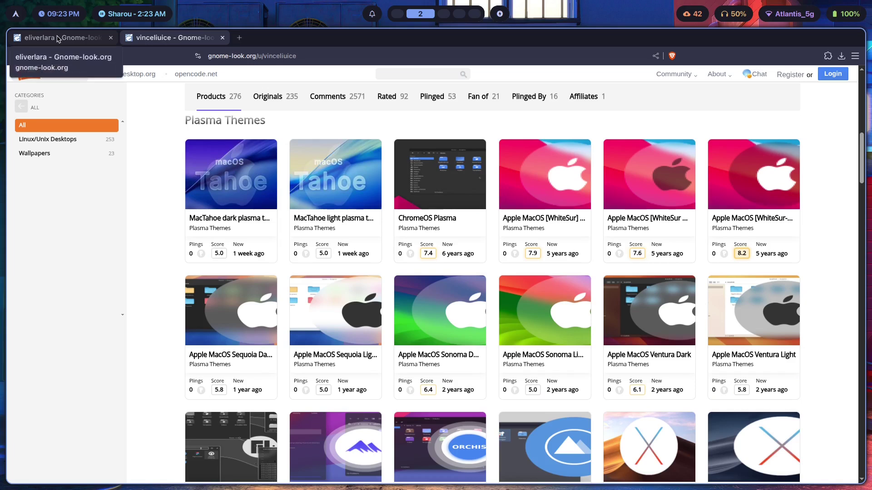
click(58, 39)
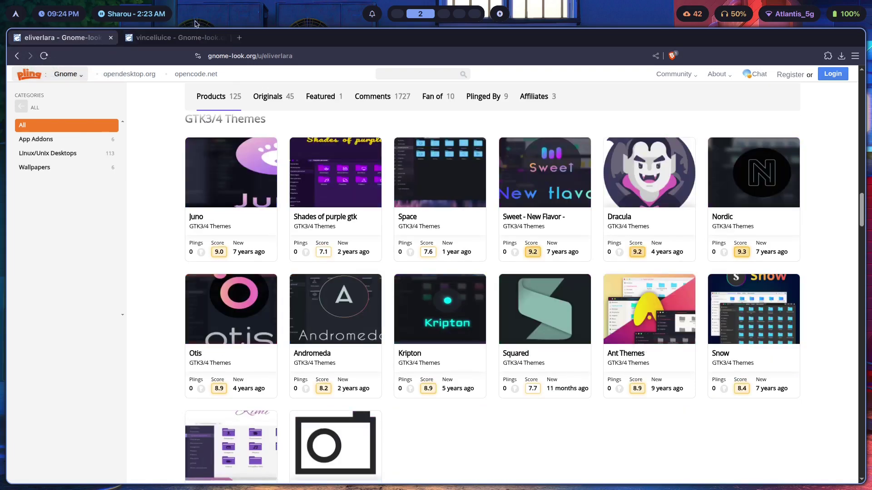
scroll(520, 318, down, 2)
scroll(259, 133, up, 4)
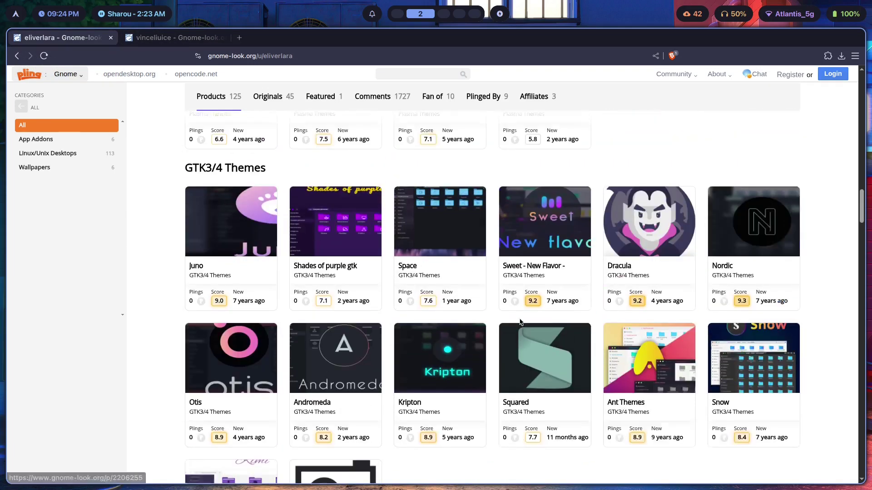
drag(263, 196, 169, 196)
click(210, 203)
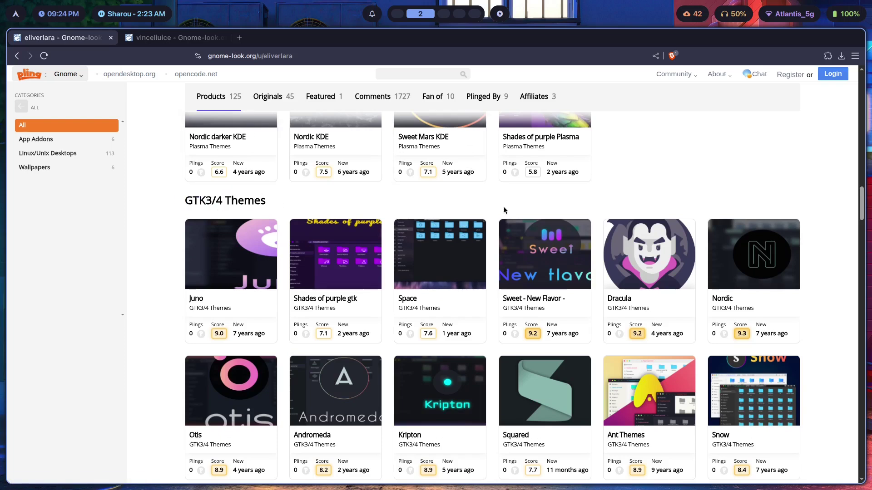
Close the browser window and apply the catppuccin desktop theme from the theme picker.
key(super+q)
key(super+shift+t)
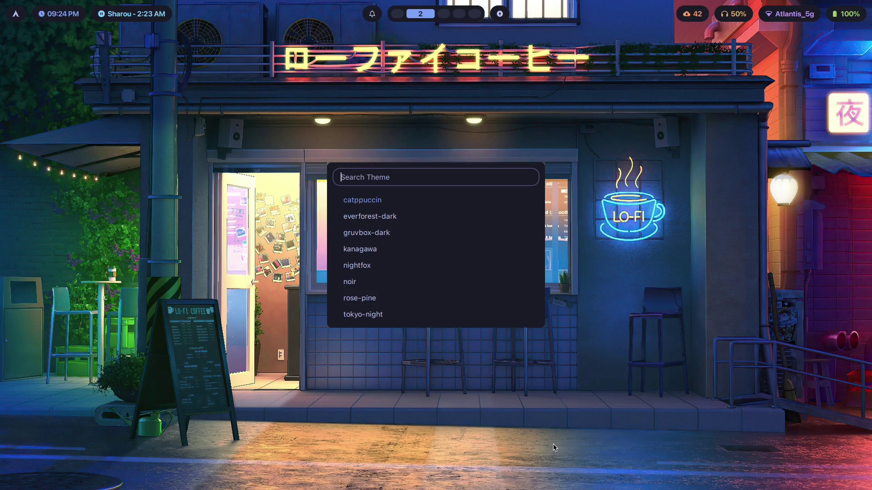
key(Return)
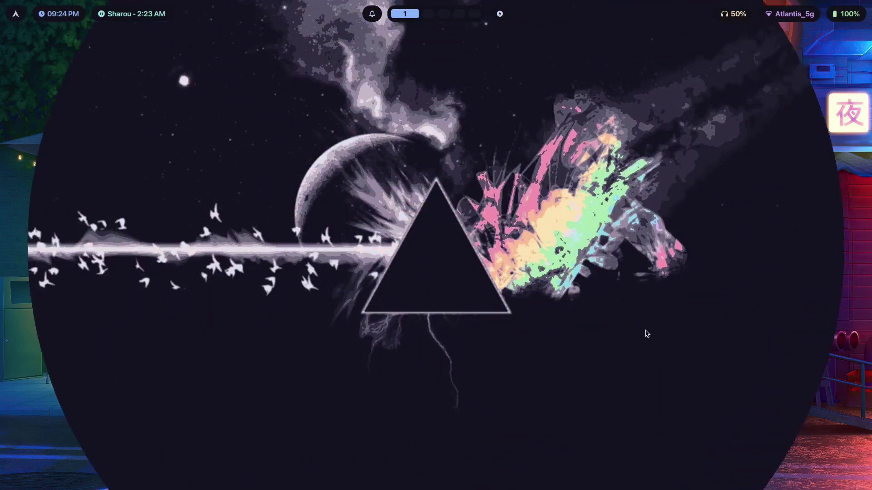
Apply another desktop theme from the theme picker, and switch the desktop to tokyo-night.
key(super+t)
key(Return)
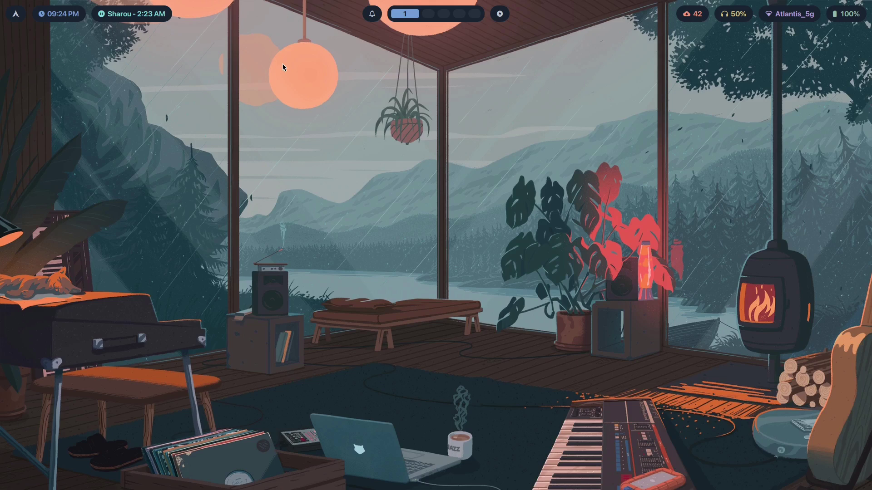
key(super+t)
key(Up)
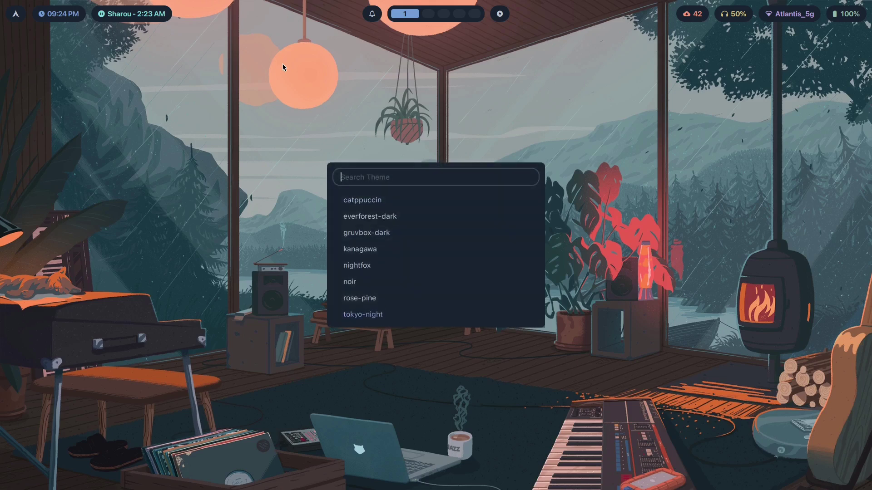
key(Return)
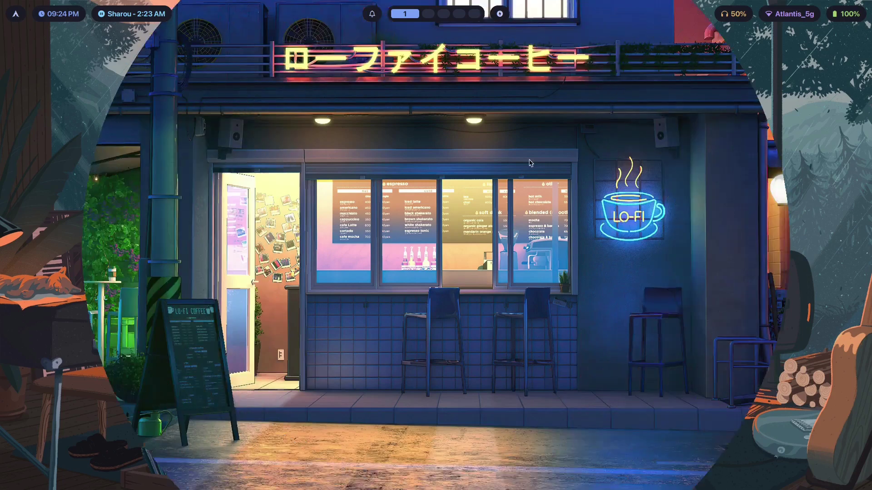